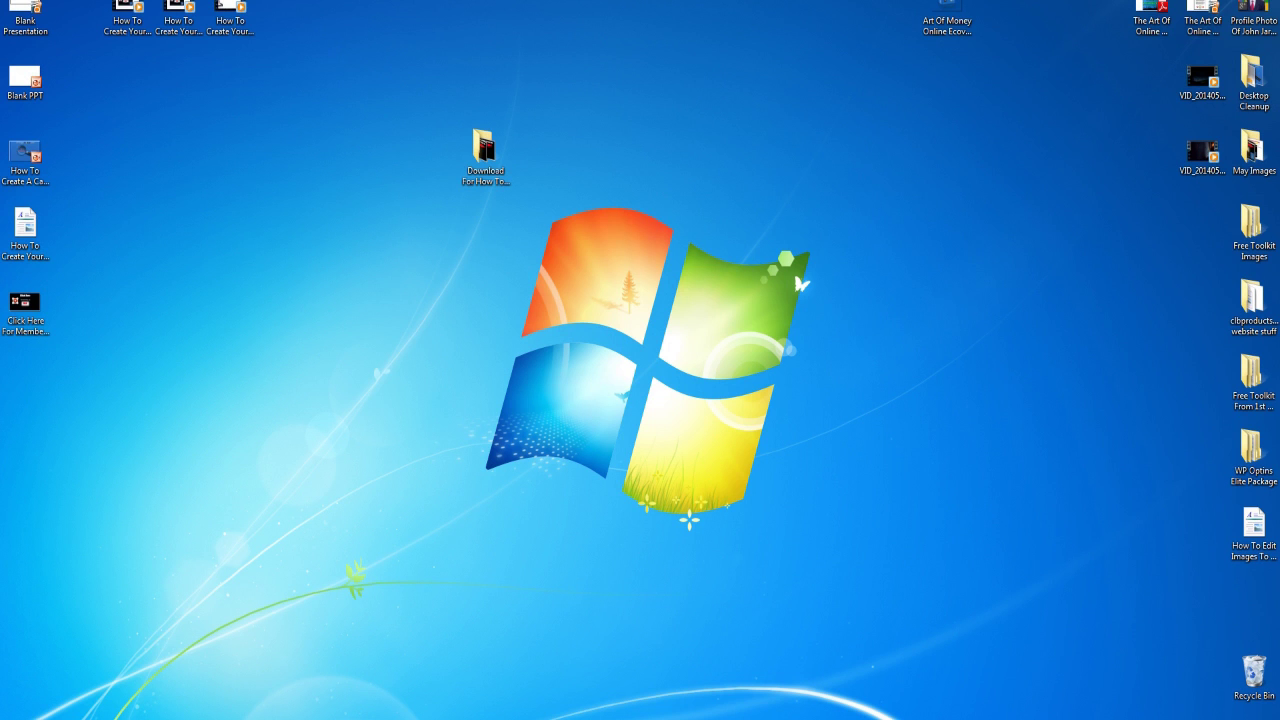
Open the image "Enter In Your Info For Your Free Ebook 835" from the desktop's lead capture page download folder in Paint
double_click(481, 162)
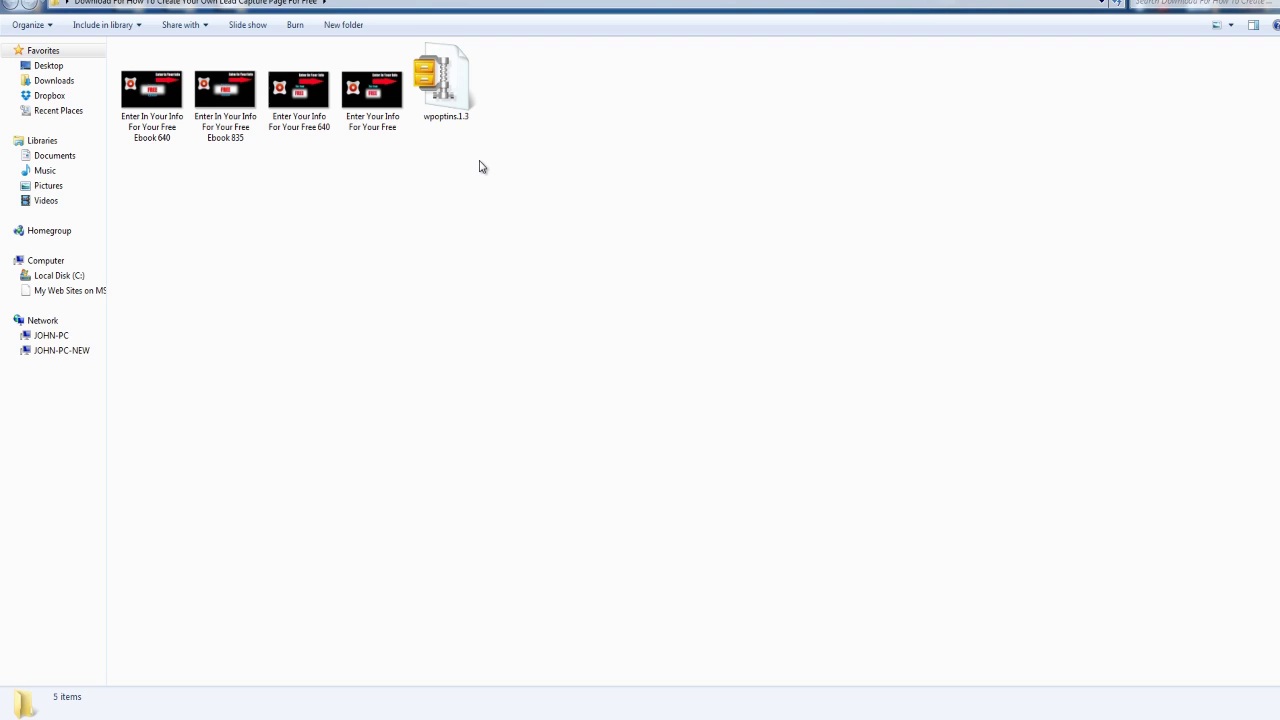
right_click(240, 113)
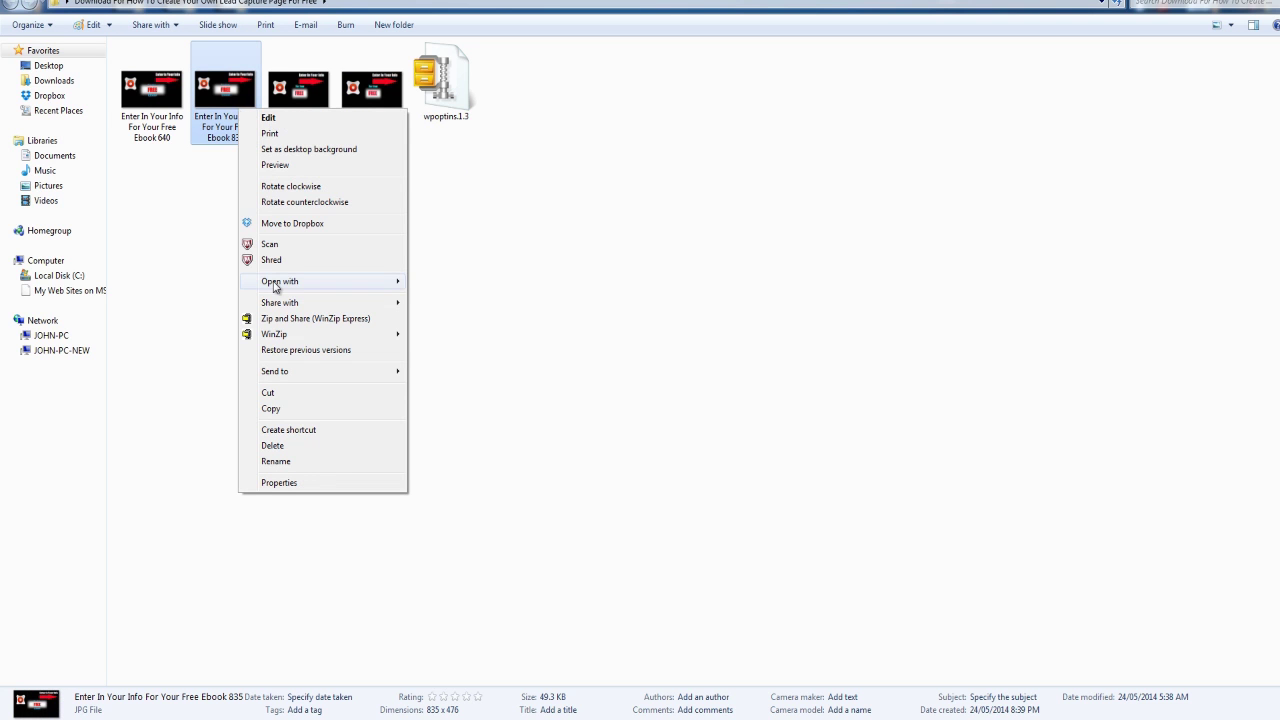
mouse_move(274, 284)
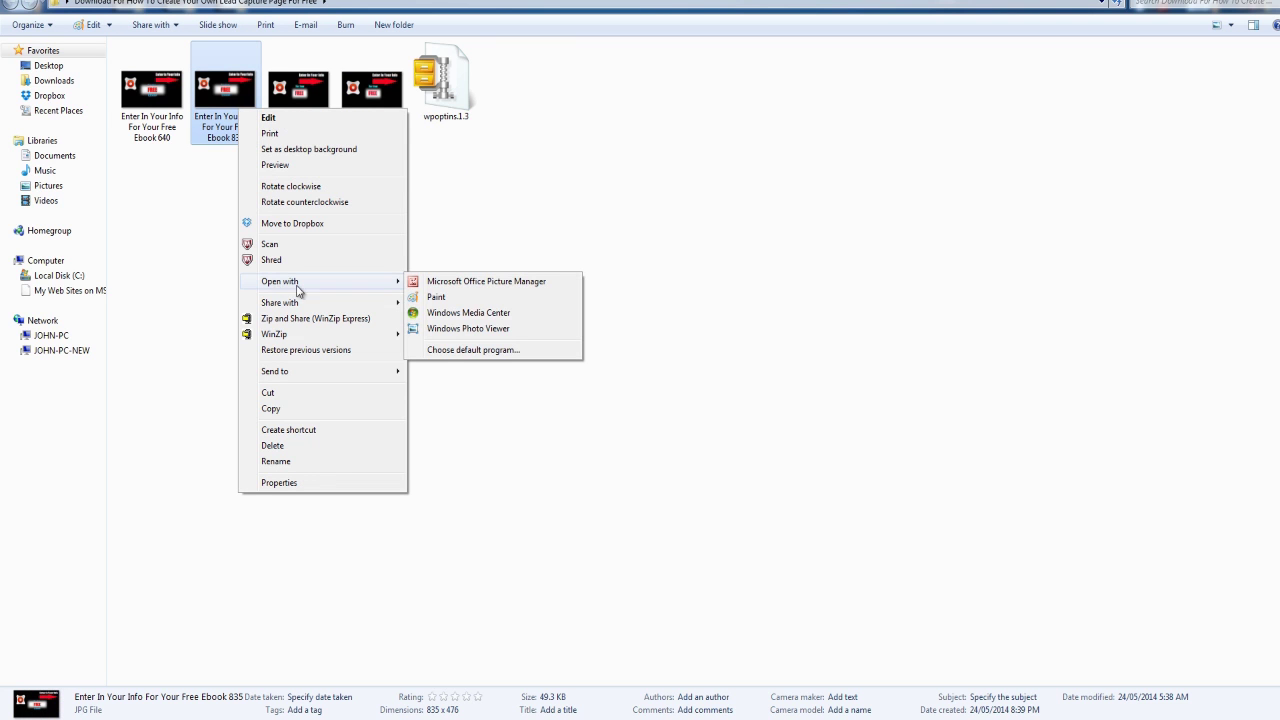
left_click(440, 298)
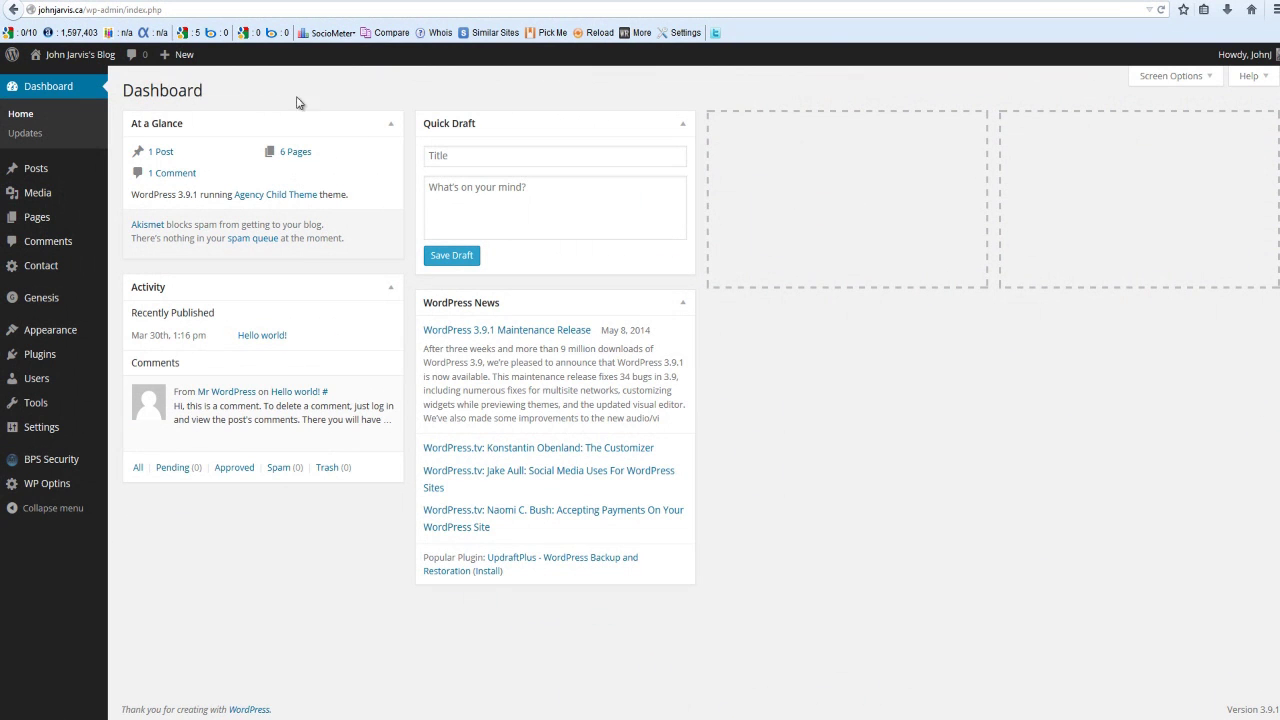
Create a new page in the WordPress dashboard titled "Free Book: The Art Of Online Money"
mouse_move(181, 60)
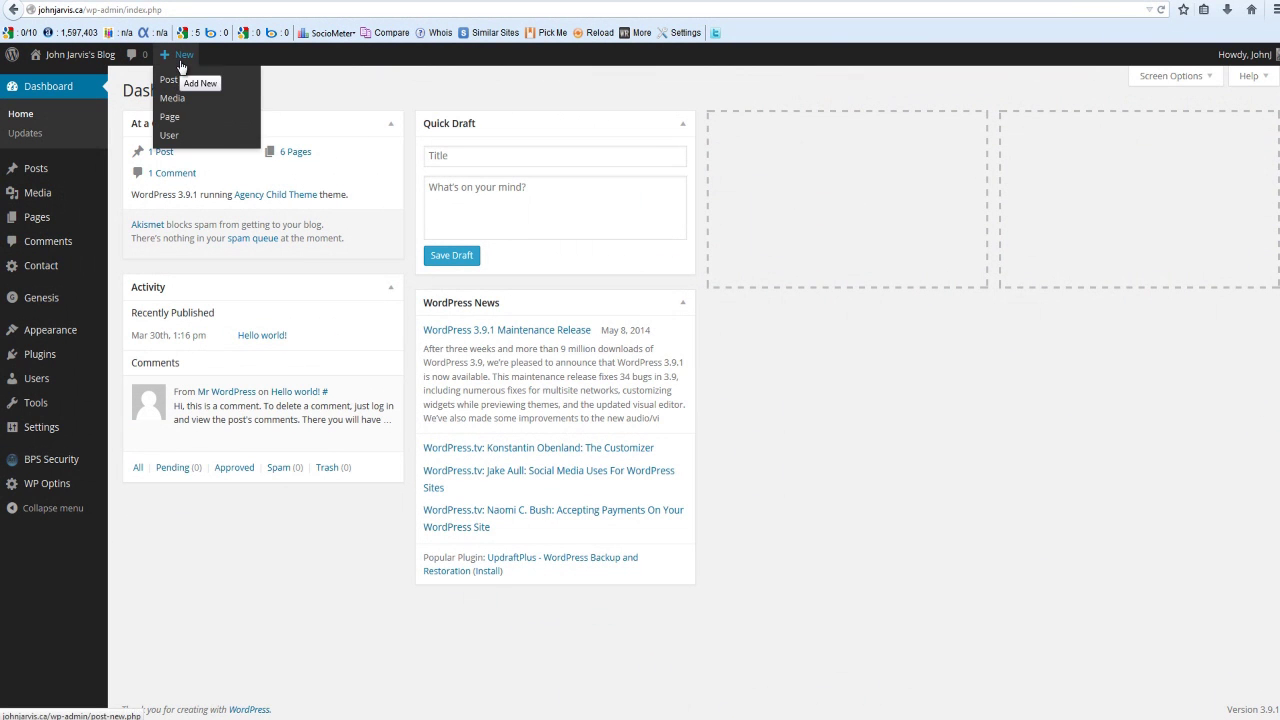
left_click(169, 119)
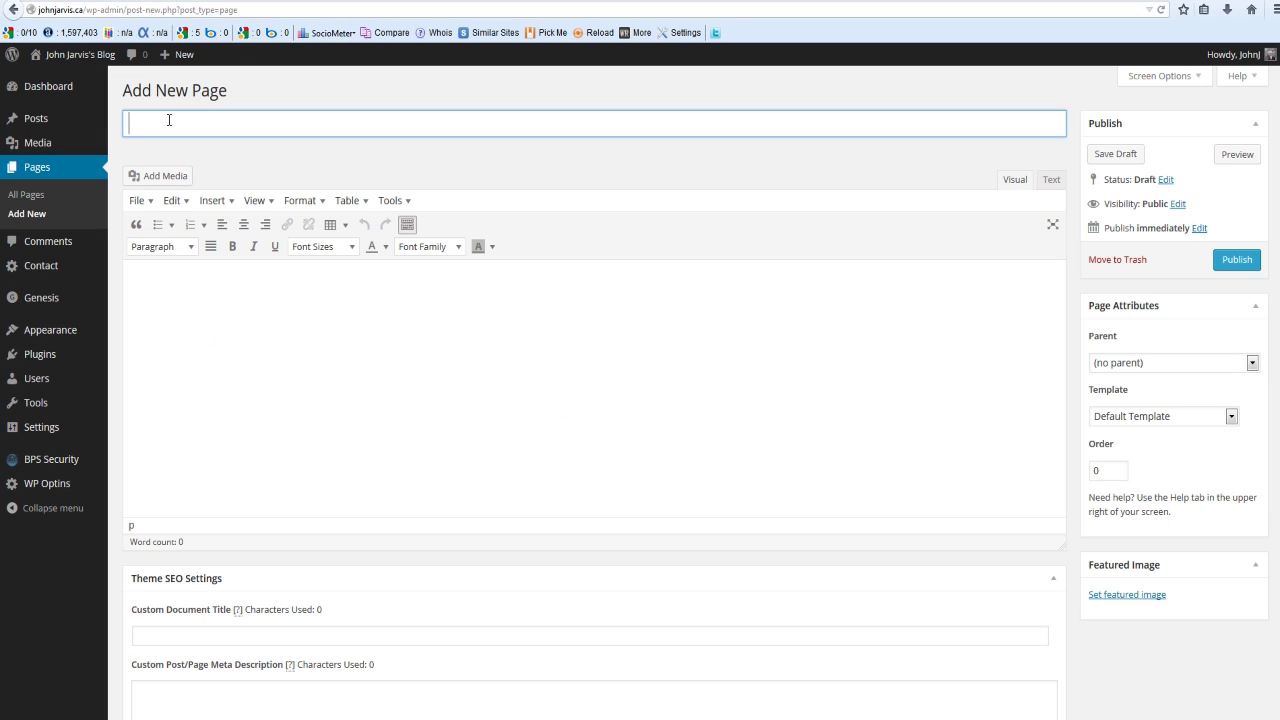
type("Free Book: The Art Of Onli")
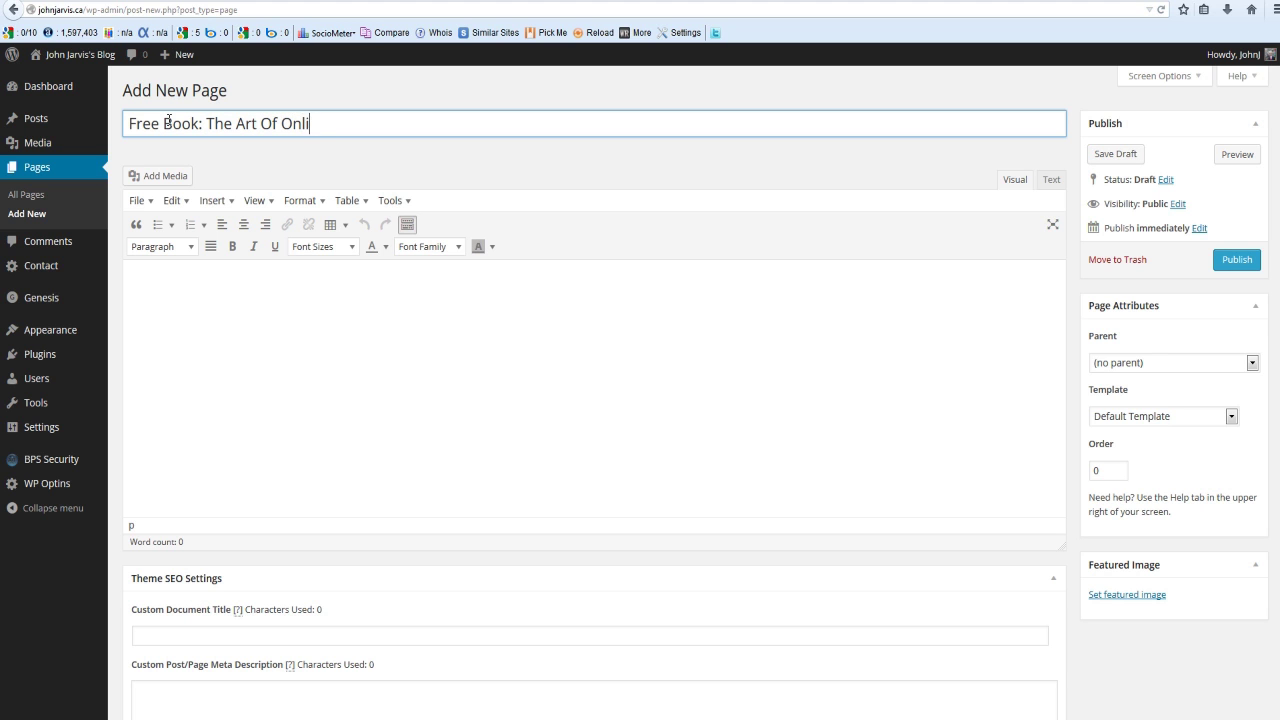
type("ne Money")
Write the body lines "Get Your Free Success Online Ebook Today!" and "Finally Have An Understanding of the REAL Way Making Money Online Works!"
left_click(549, 316)
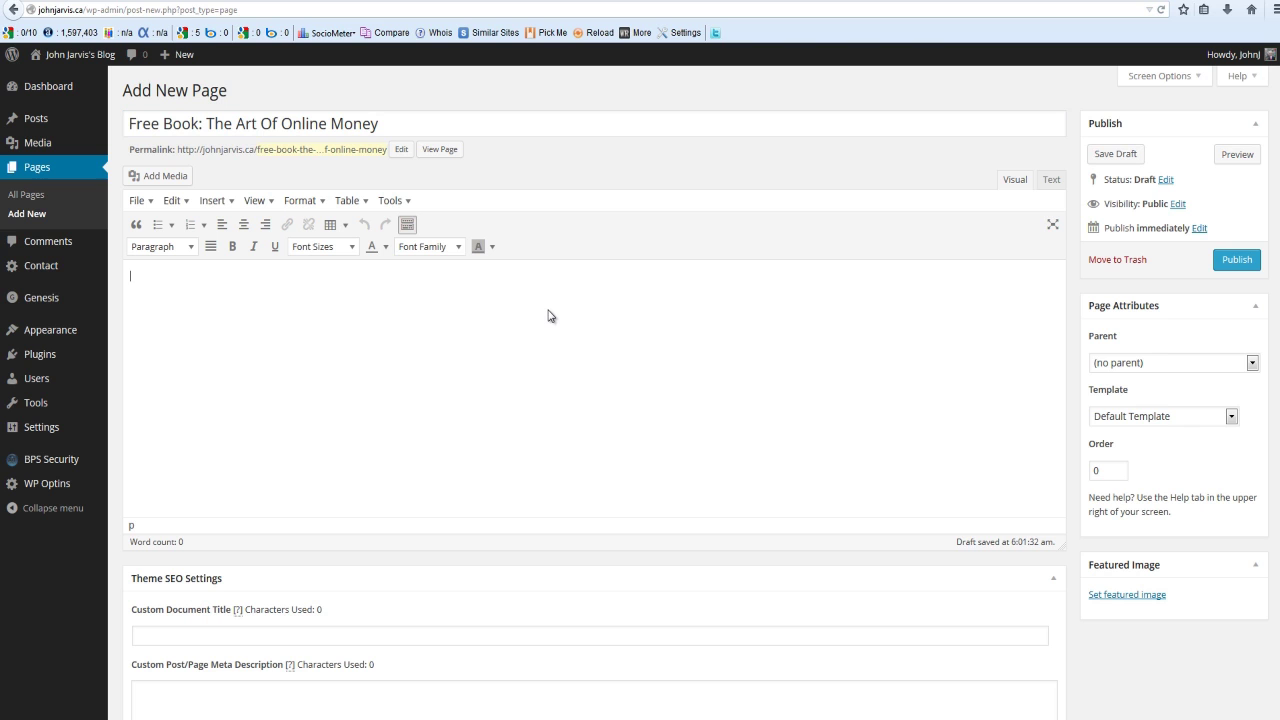
type("Get Your Free Success Online Ebook T")
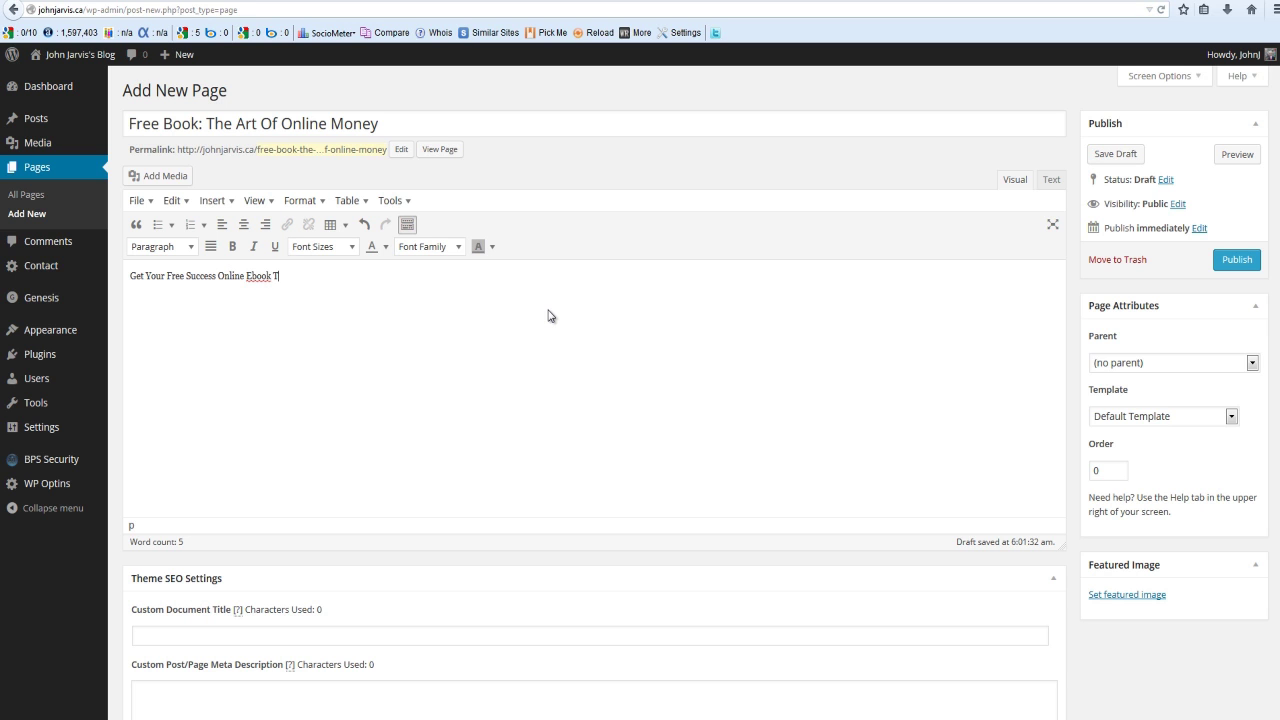
type("oday!")
key("Return")
type("Finally Have An Understanding of the REAL Way Making Money Online Works!")
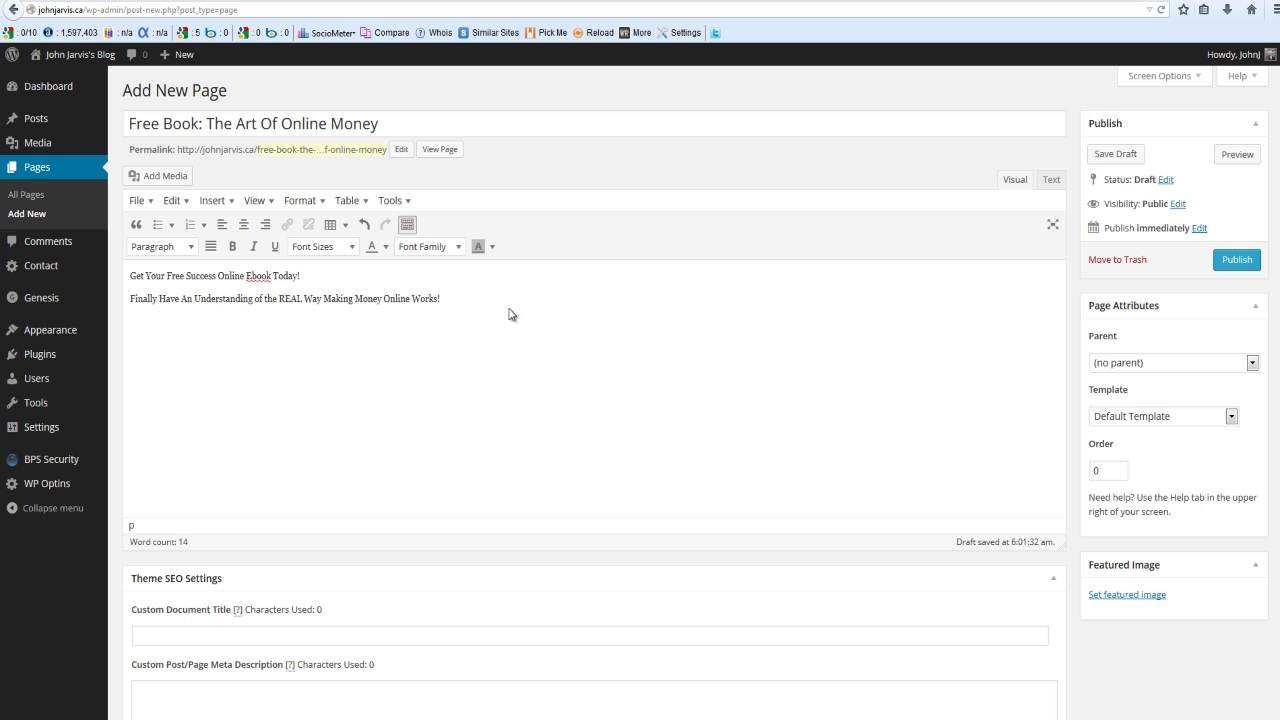
Center both lines of the page's body text
left_click_drag(469, 317, 128, 277)
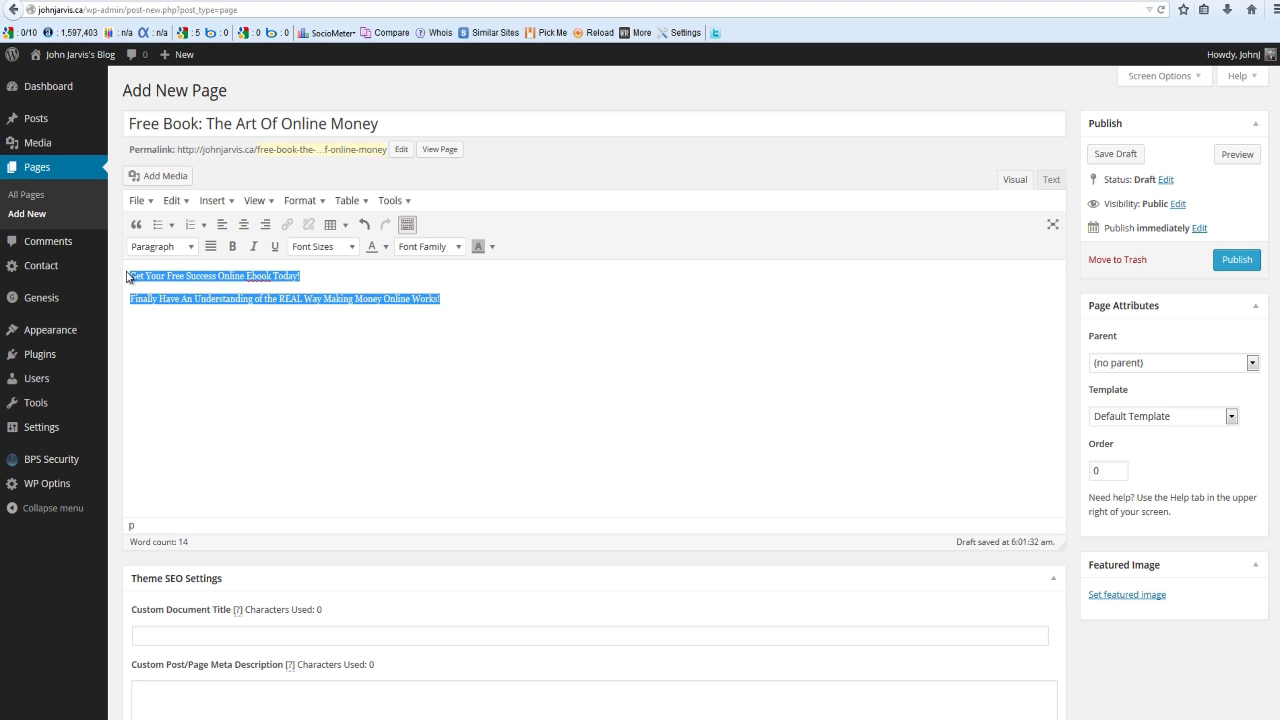
left_click(248, 230)
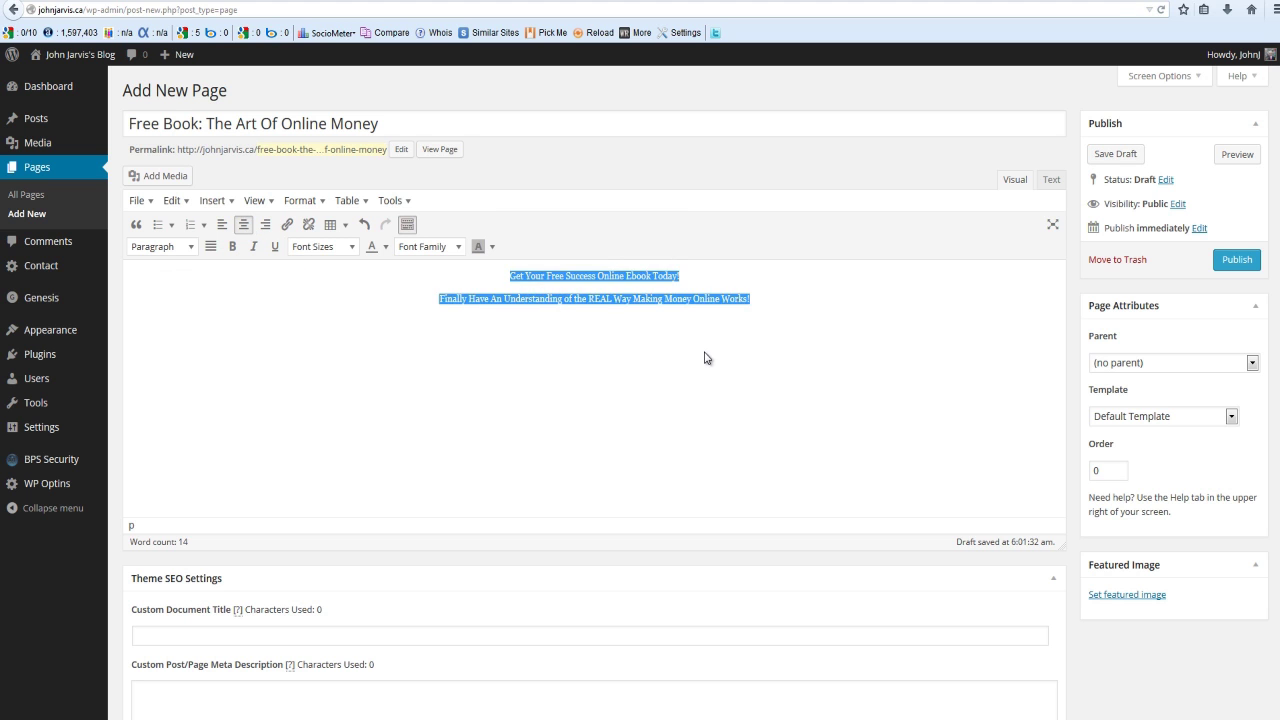
left_click(708, 359)
Format the line "Get Your Free Success Online Ebook Today!" as 36pt red text in the Impact font
left_click_drag(692, 278, 504, 272)
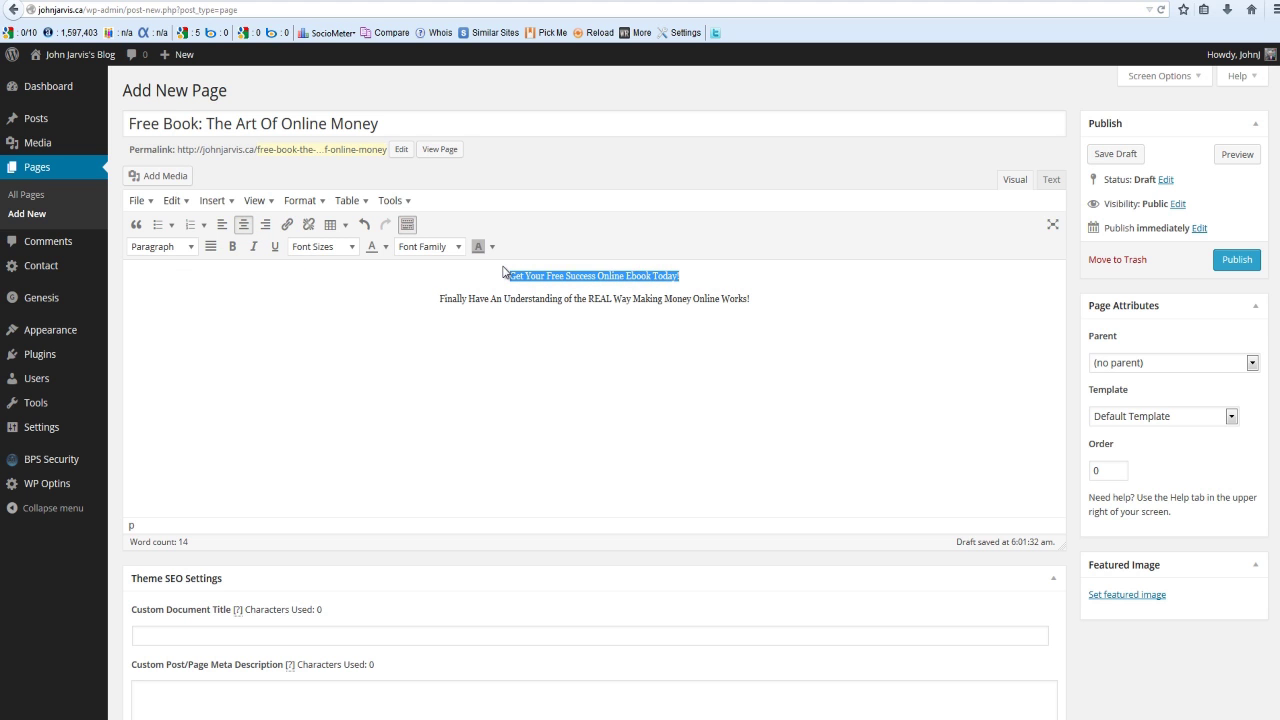
left_click(354, 256)
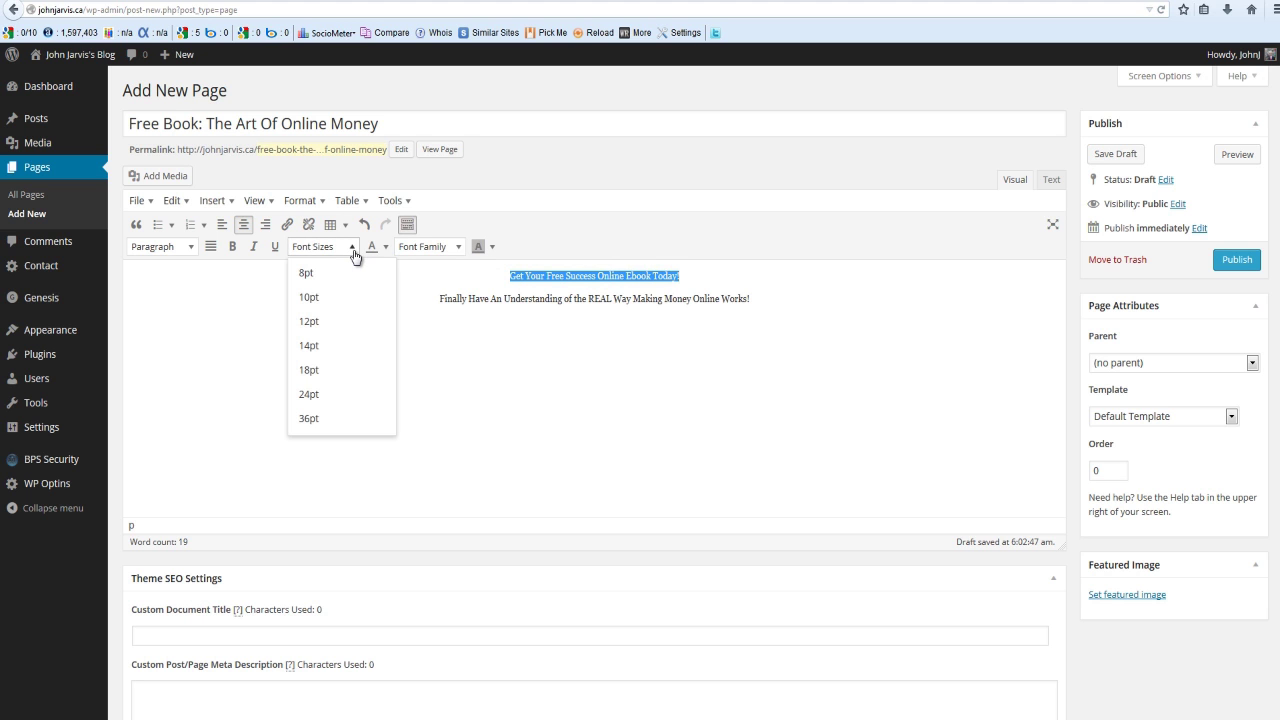
left_click(318, 420)
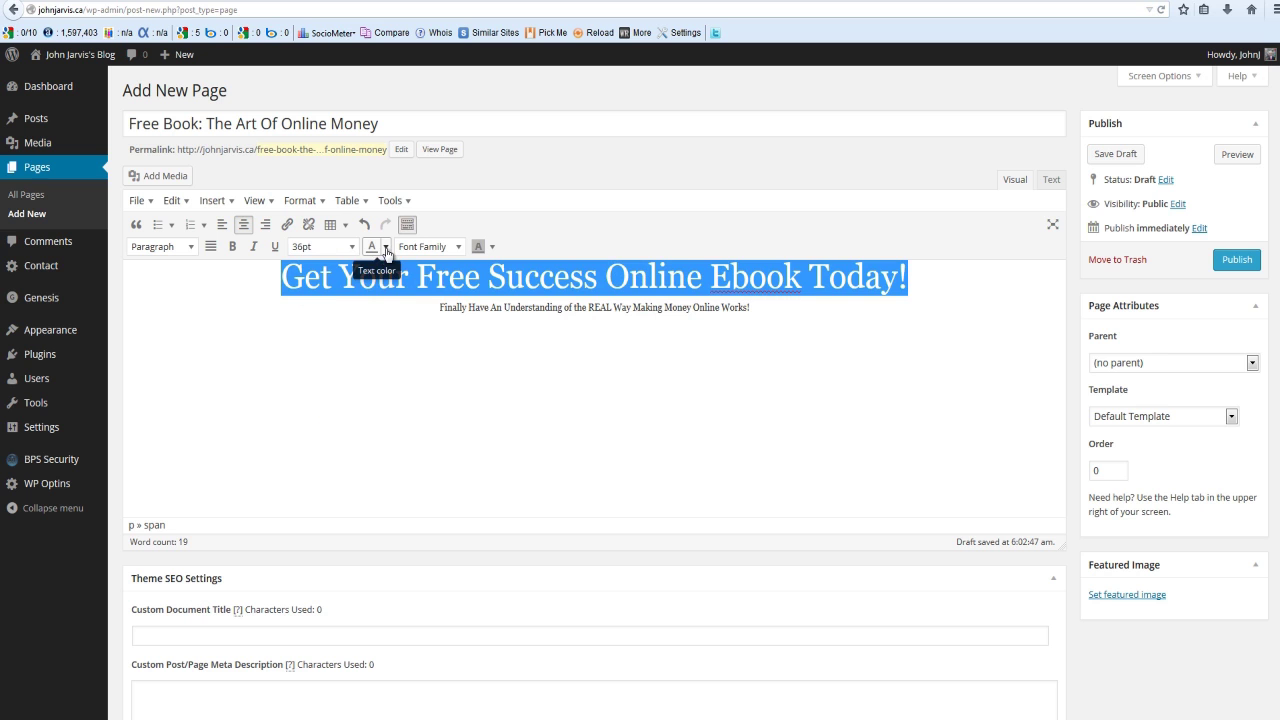
left_click(386, 250)
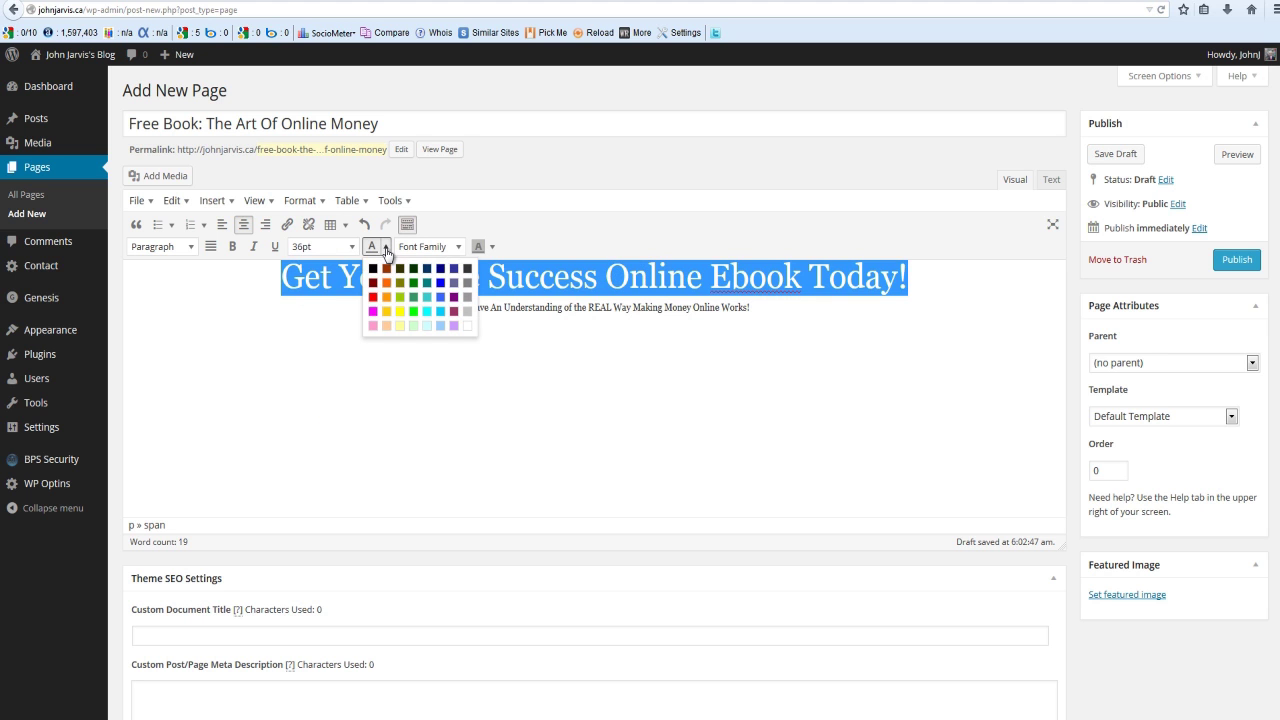
left_click(372, 297)
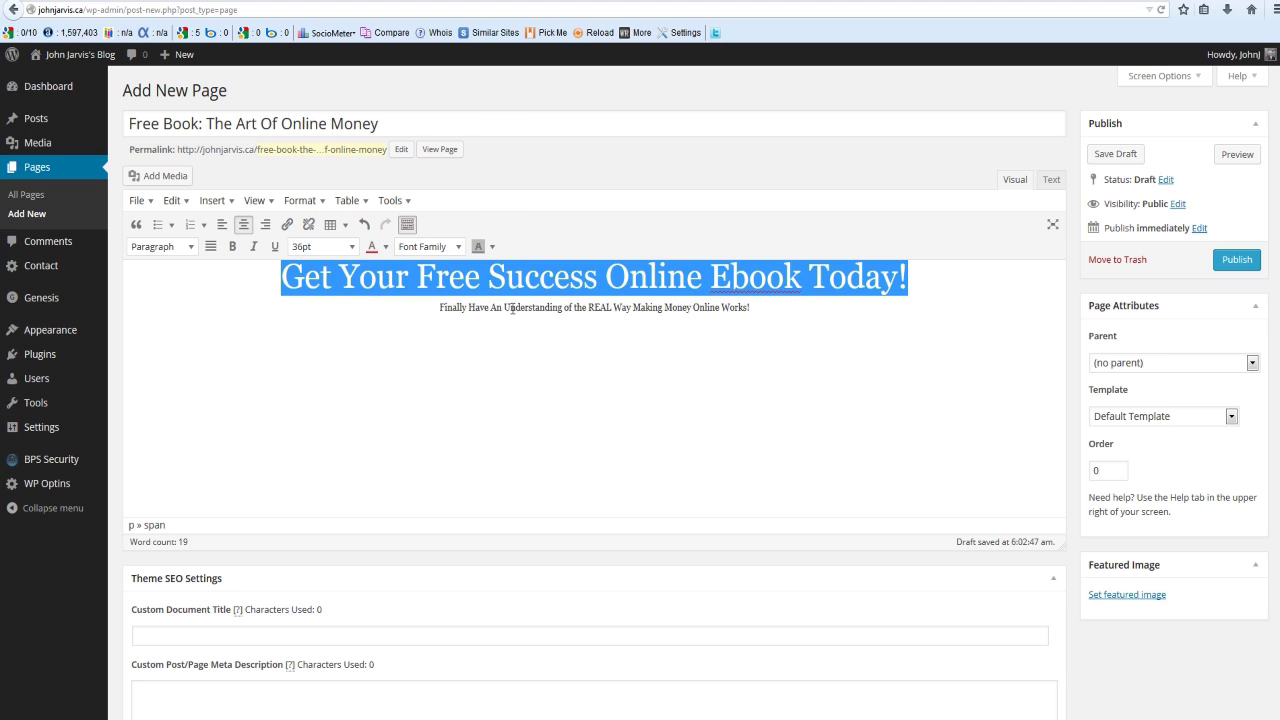
left_click(460, 247)
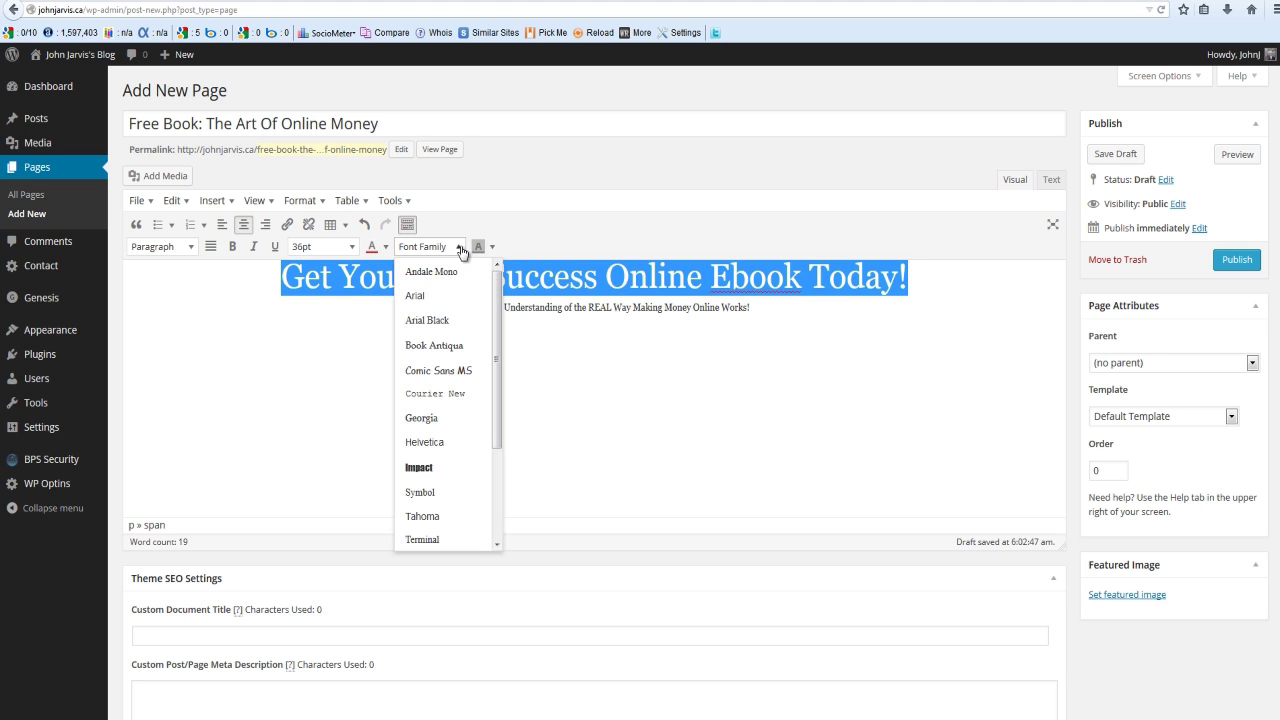
left_click(418, 468)
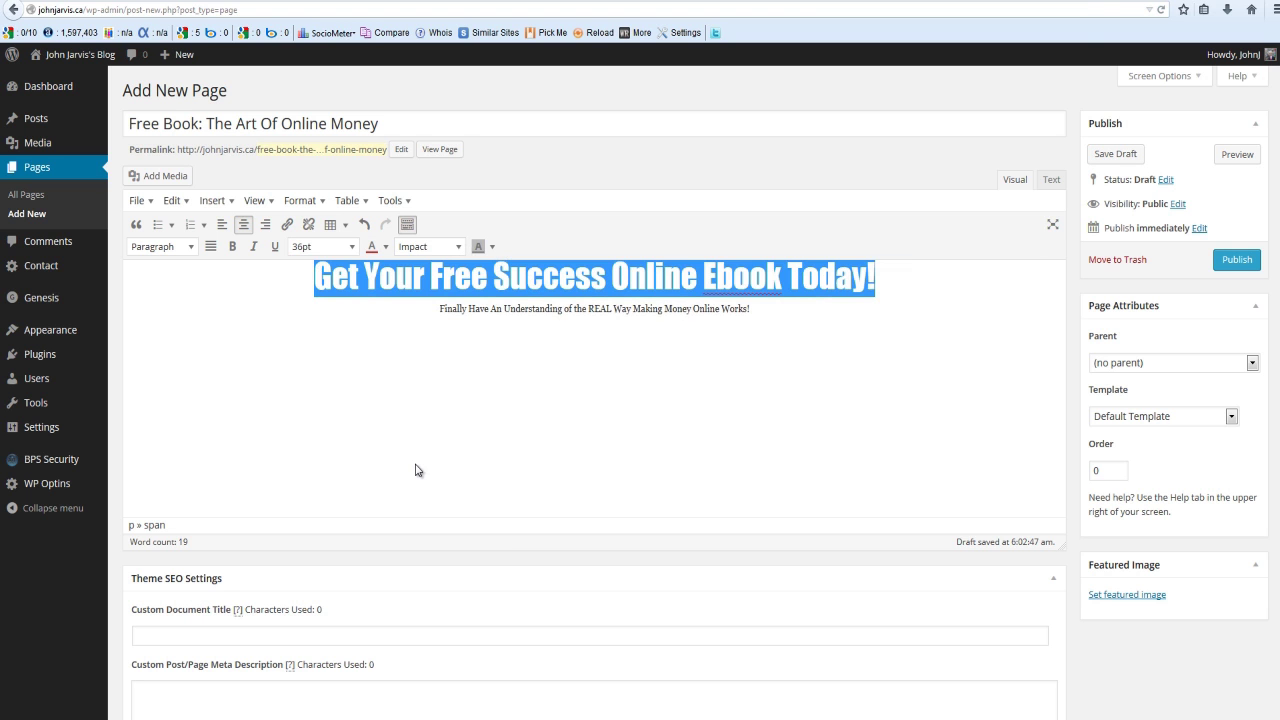
Format the second body line, starting "Finally Have An Understanding", as 18pt black text in Comic Sans MS
left_click(762, 312)
left_click_drag(762, 312, 442, 312)
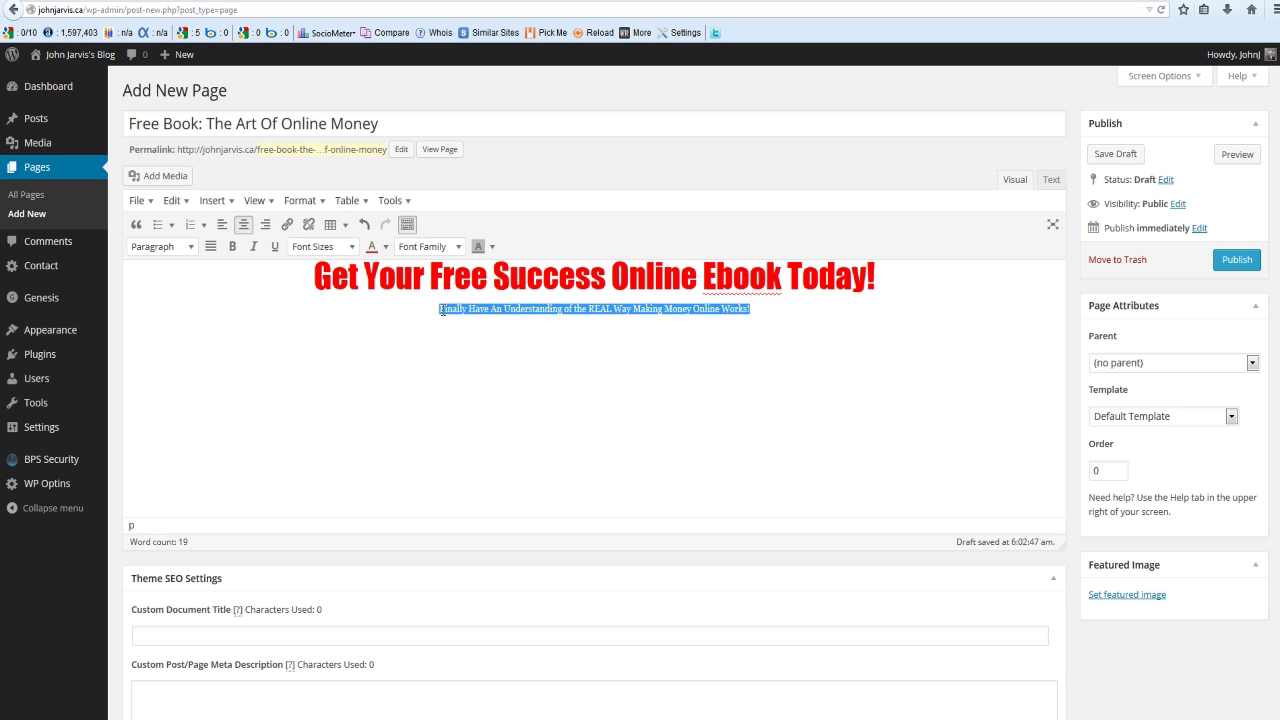
left_click(385, 248)
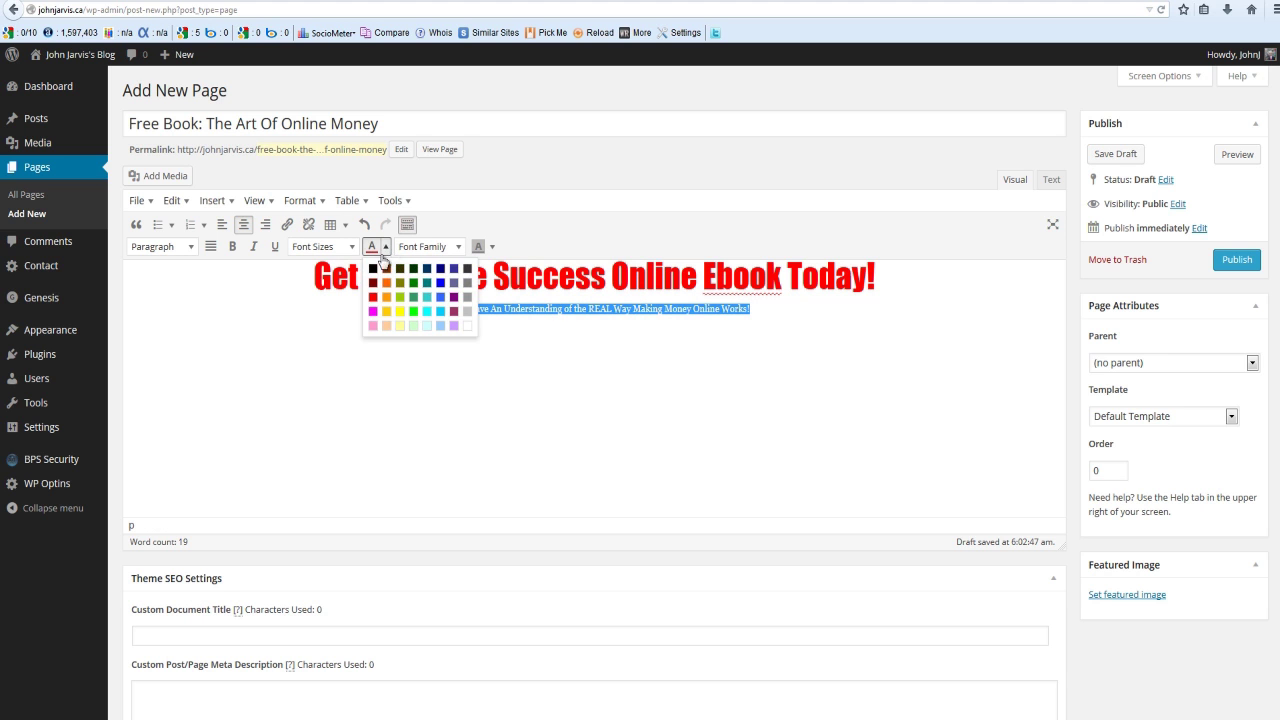
left_click(372, 268)
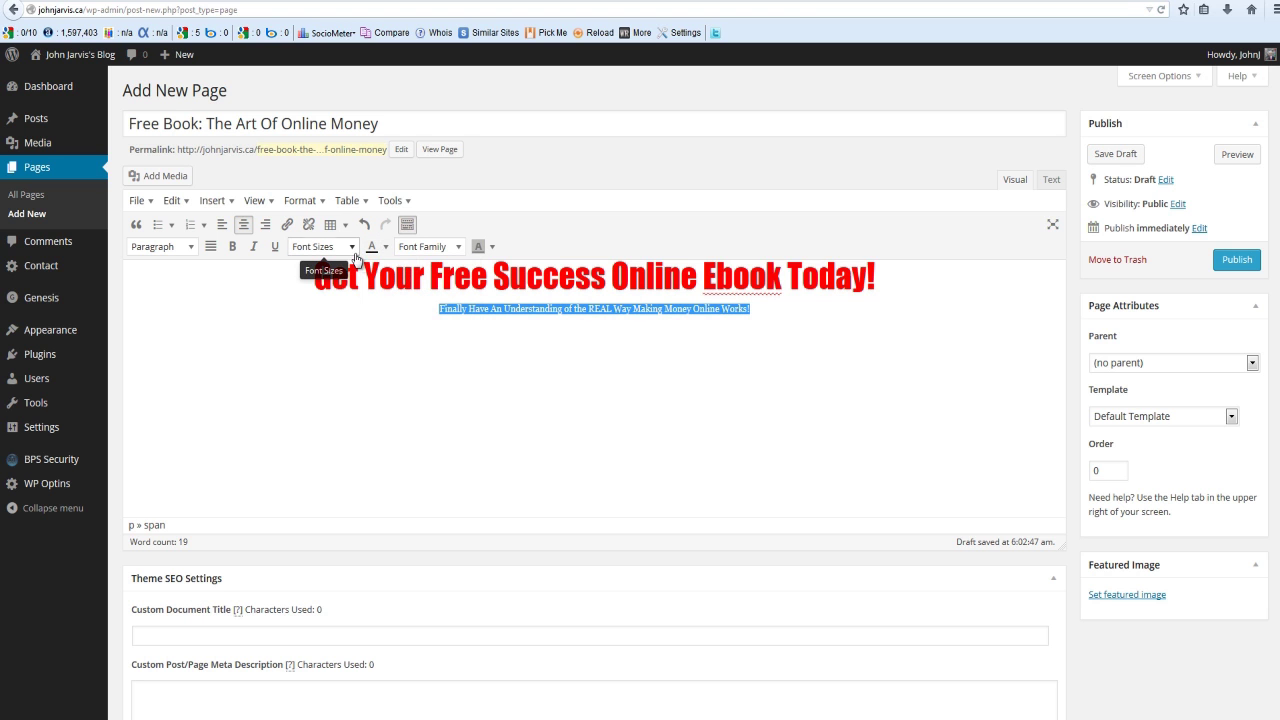
left_click(352, 247)
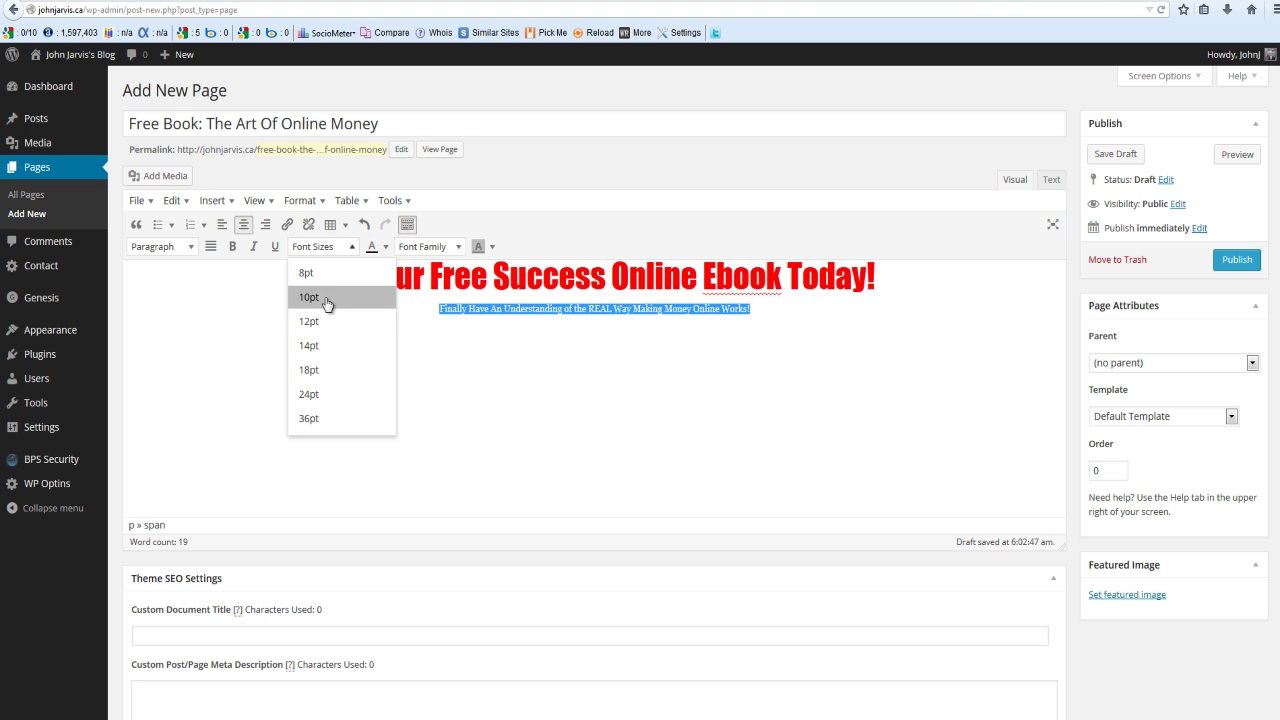
left_click(310, 370)
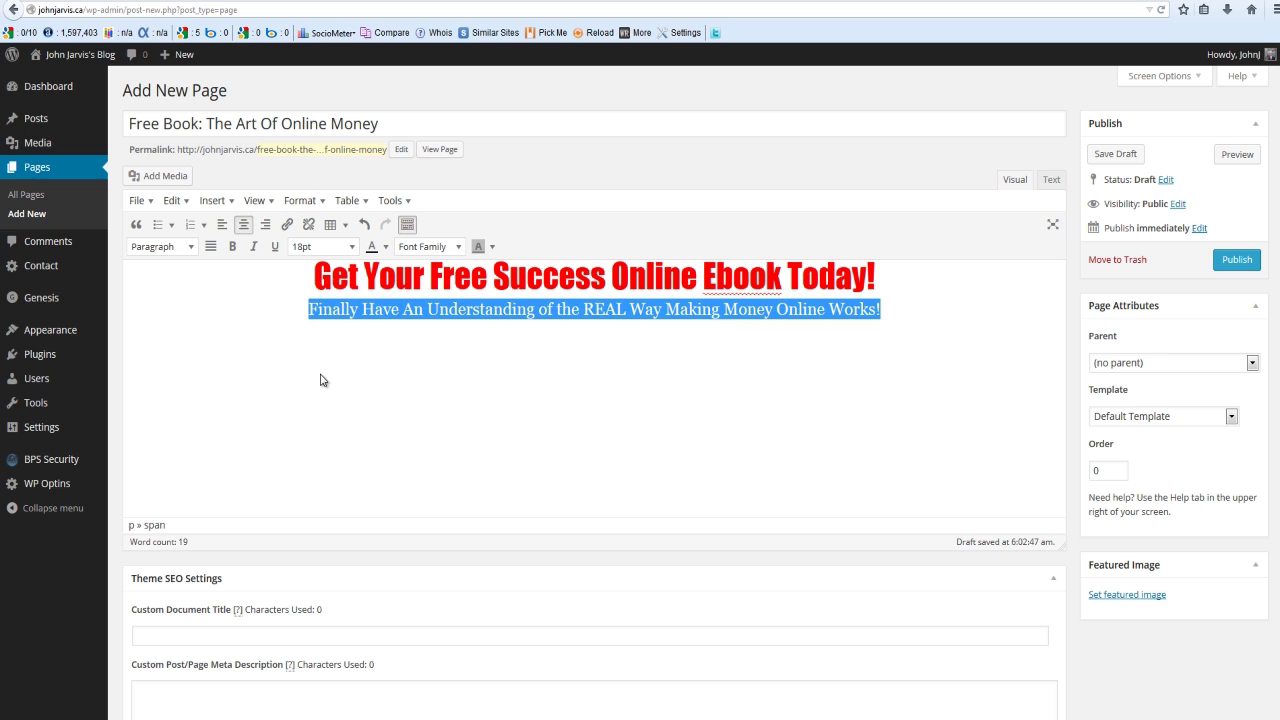
left_click(460, 248)
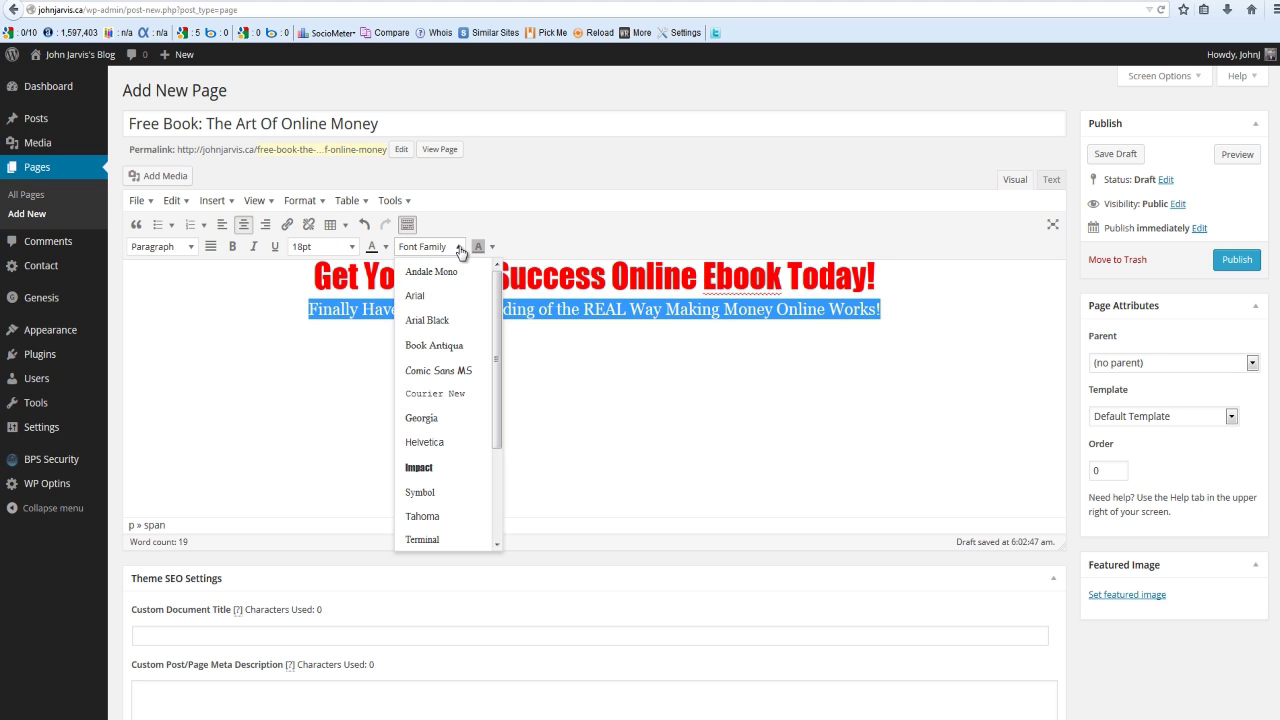
left_click(450, 372)
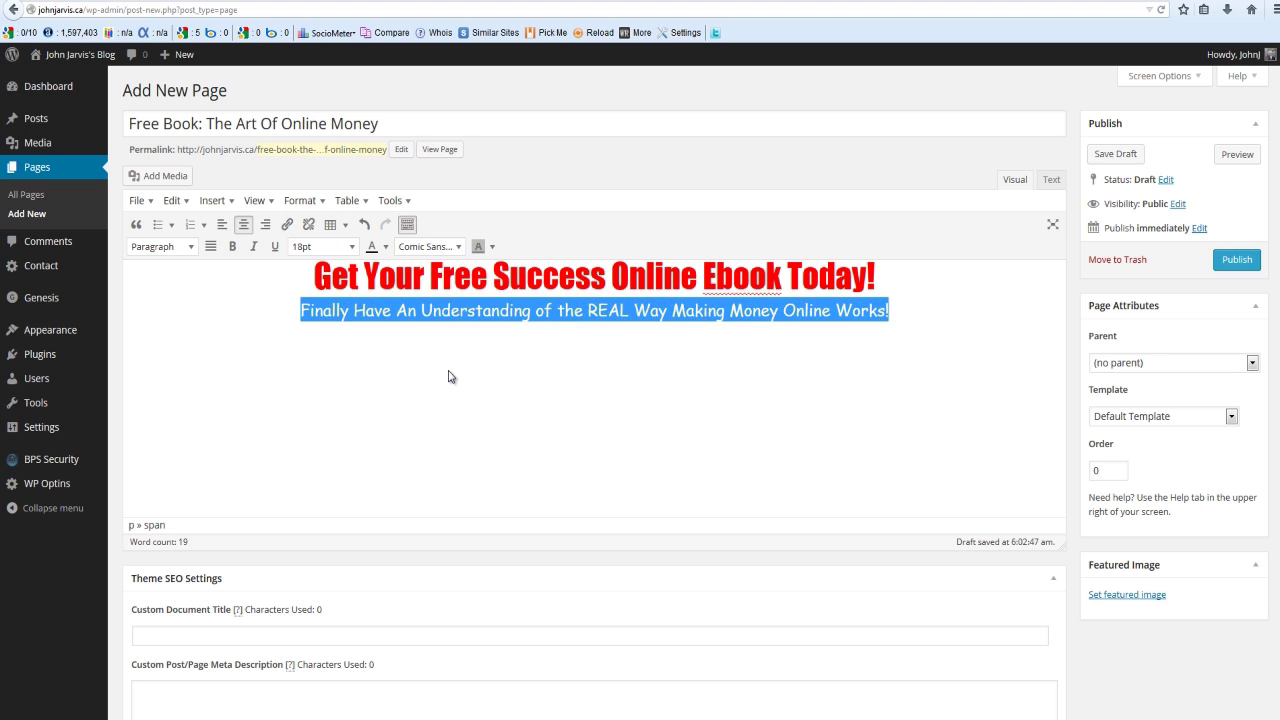
left_click(649, 376)
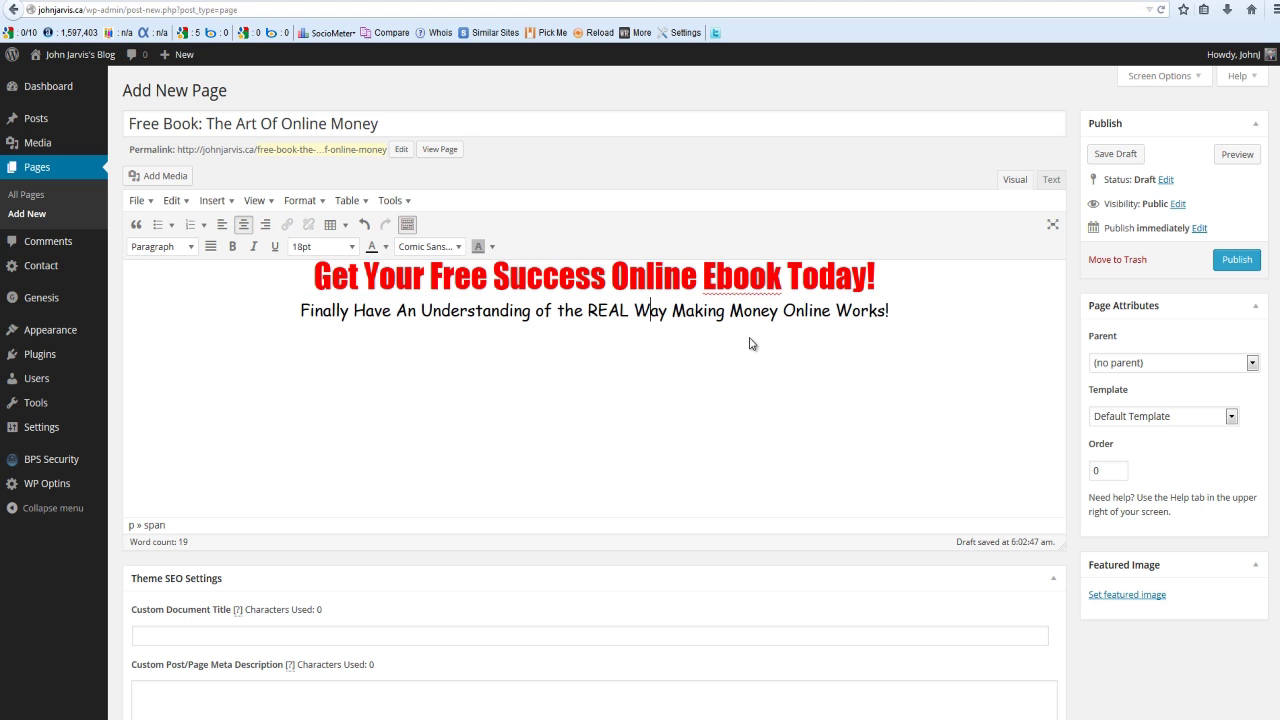
Color the words "Making Money Online" in the second line red with a yellow background
left_click_drag(830, 312, 676, 313)
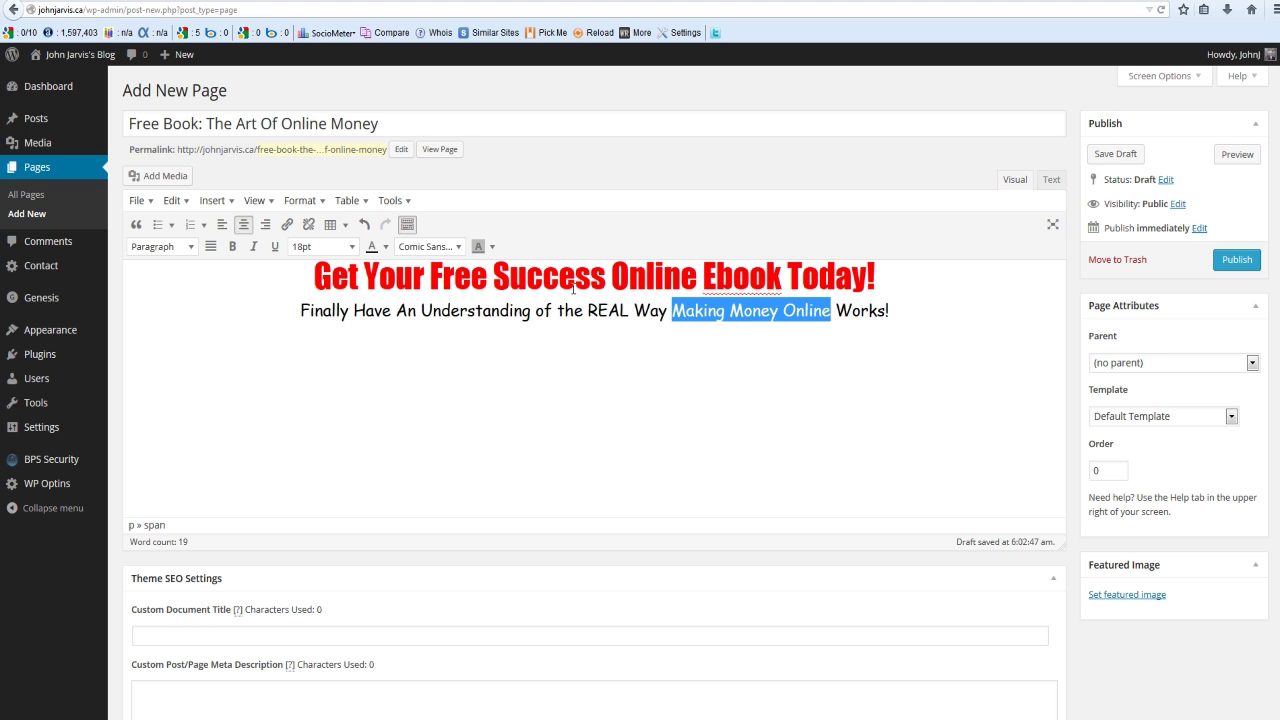
left_click(385, 246)
left_click(373, 297)
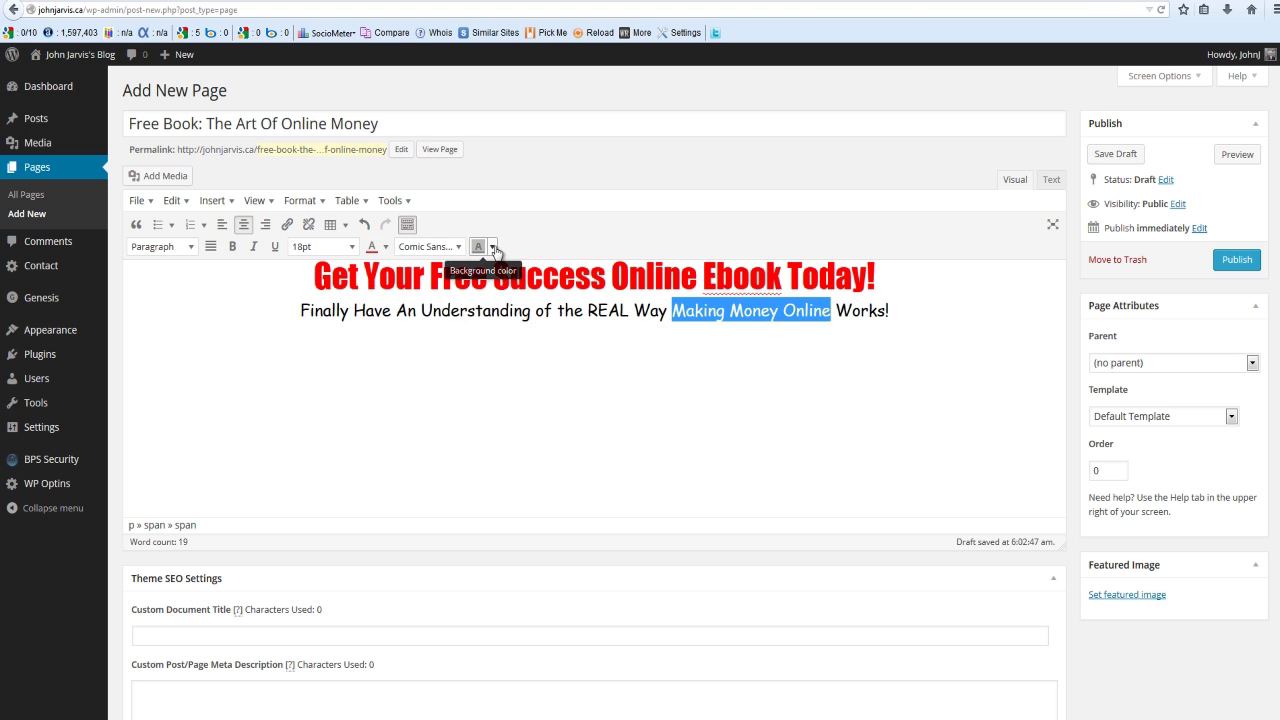
left_click(490, 247)
left_click(505, 311)
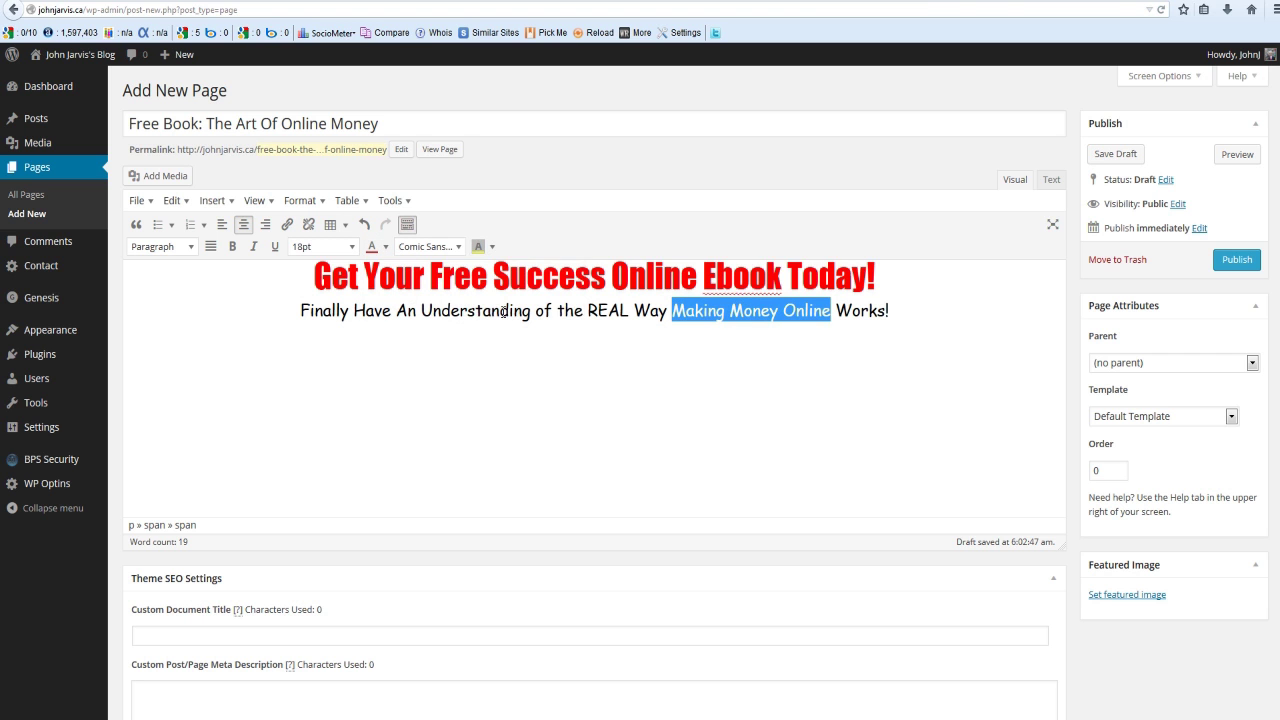
left_click(598, 387)
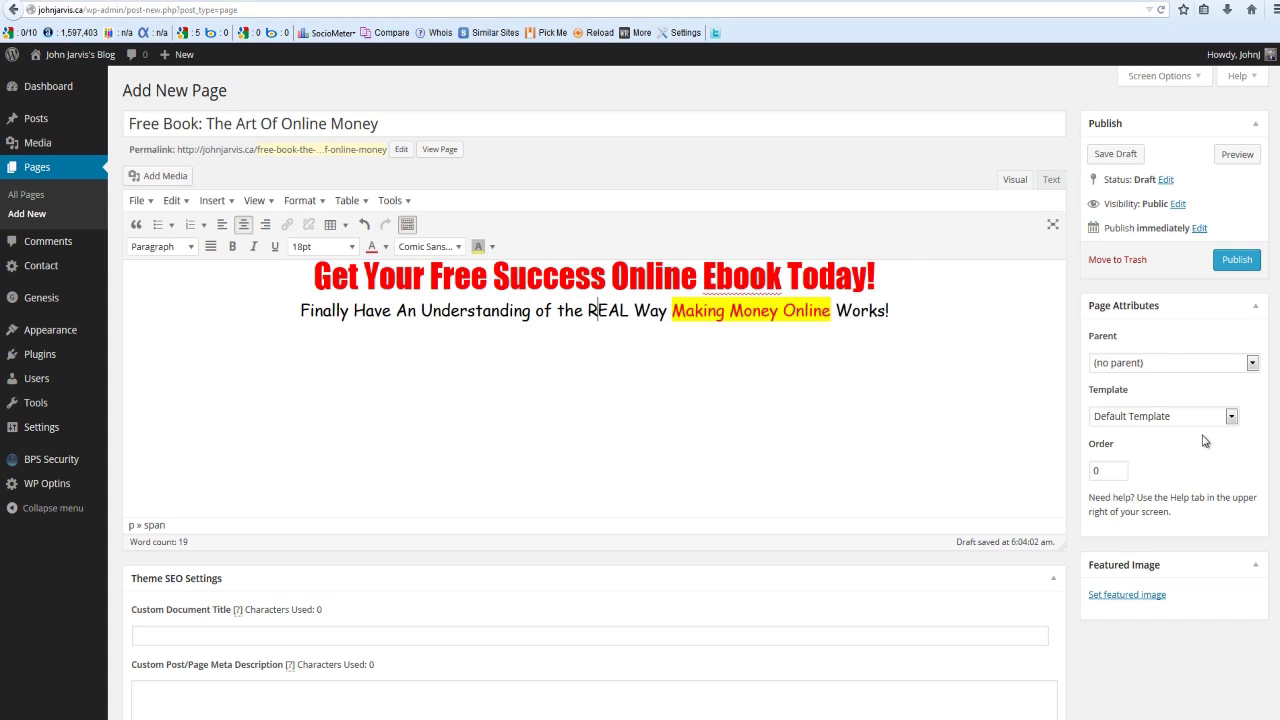
Set the page template to Landing, preview the page and return to the editor
left_click(1232, 418)
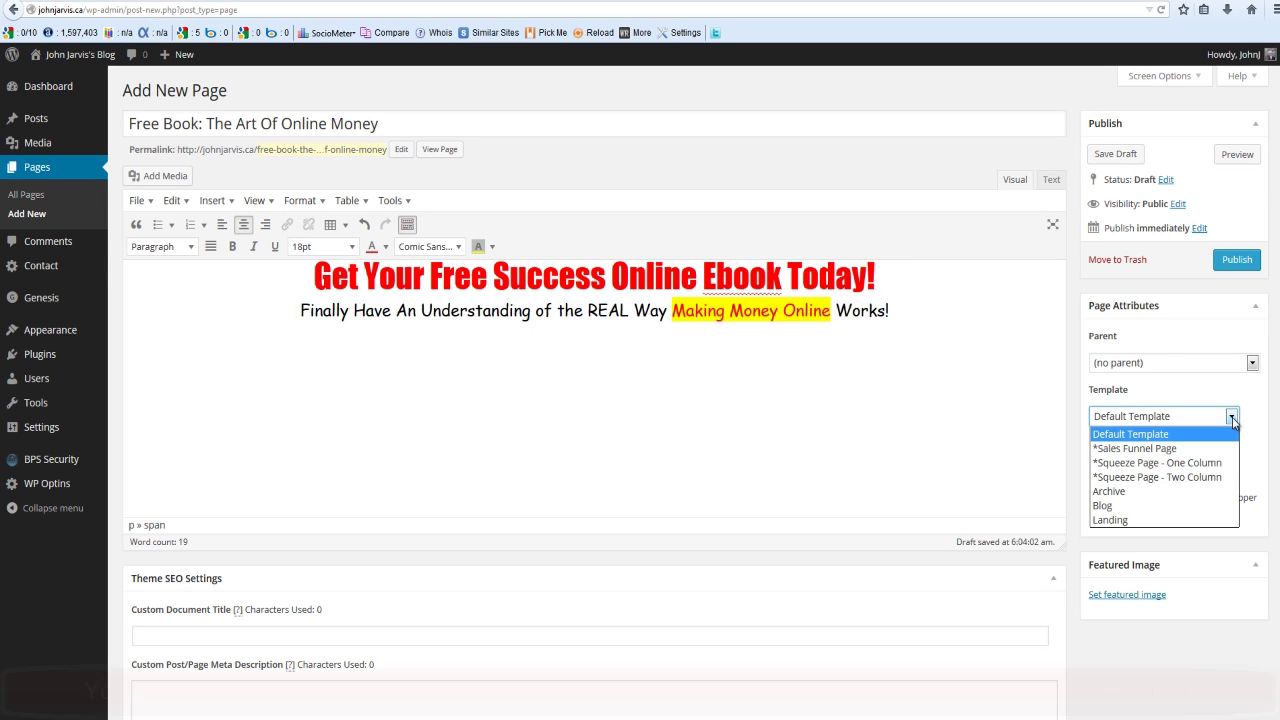
left_click(1143, 520)
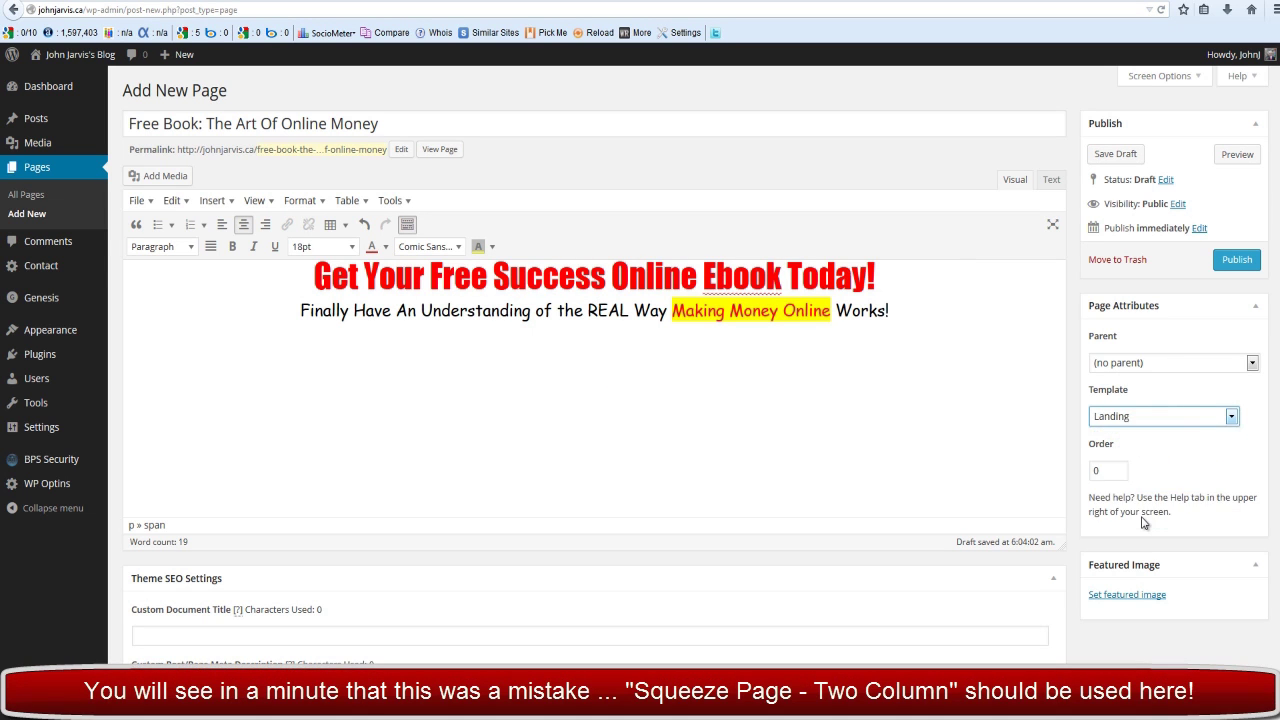
left_click(1238, 158)
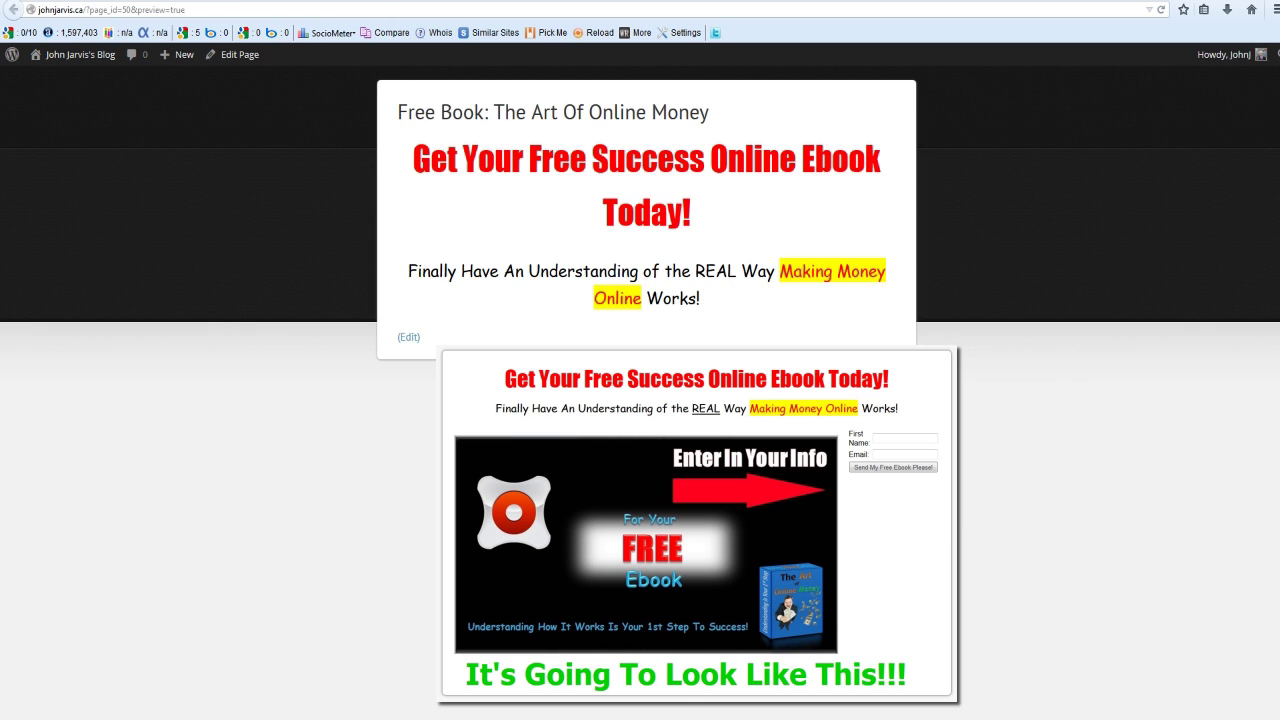
key("ctrl+w")
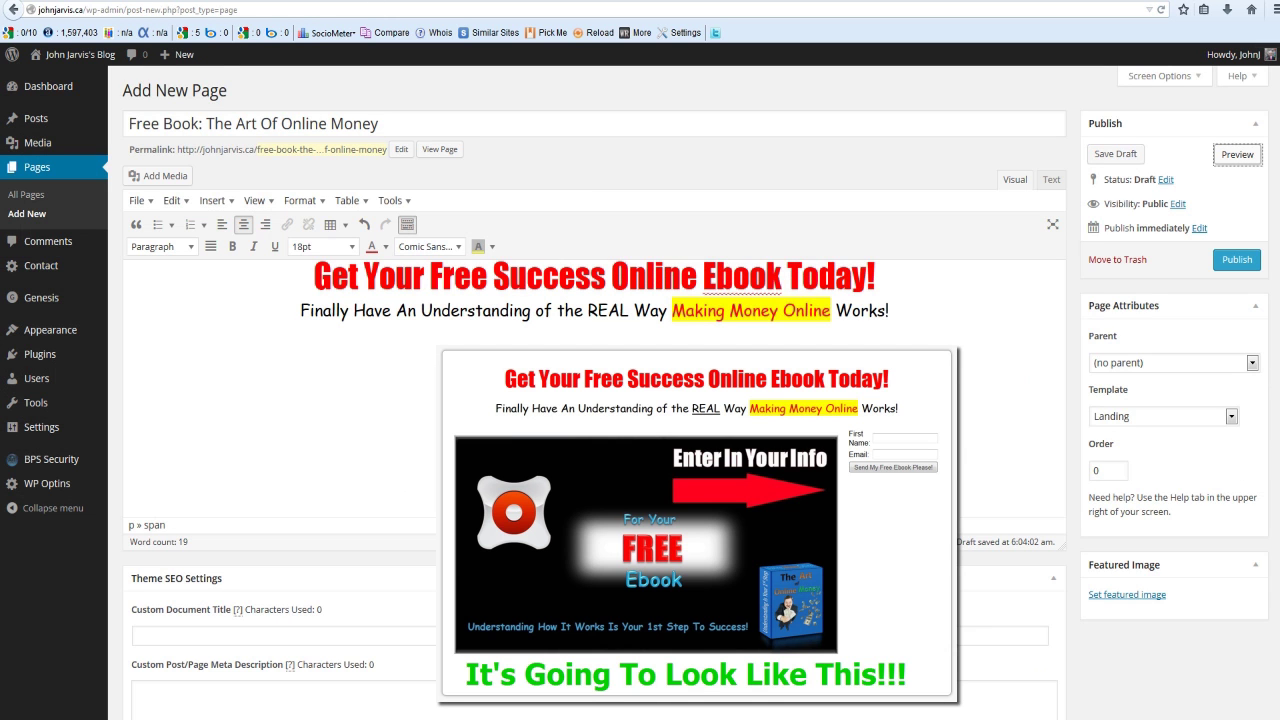
Paste the copied signup form's HTML into the Autoresponder Form Code field of the WP Optins options
scroll(594, 392, "down", 8)
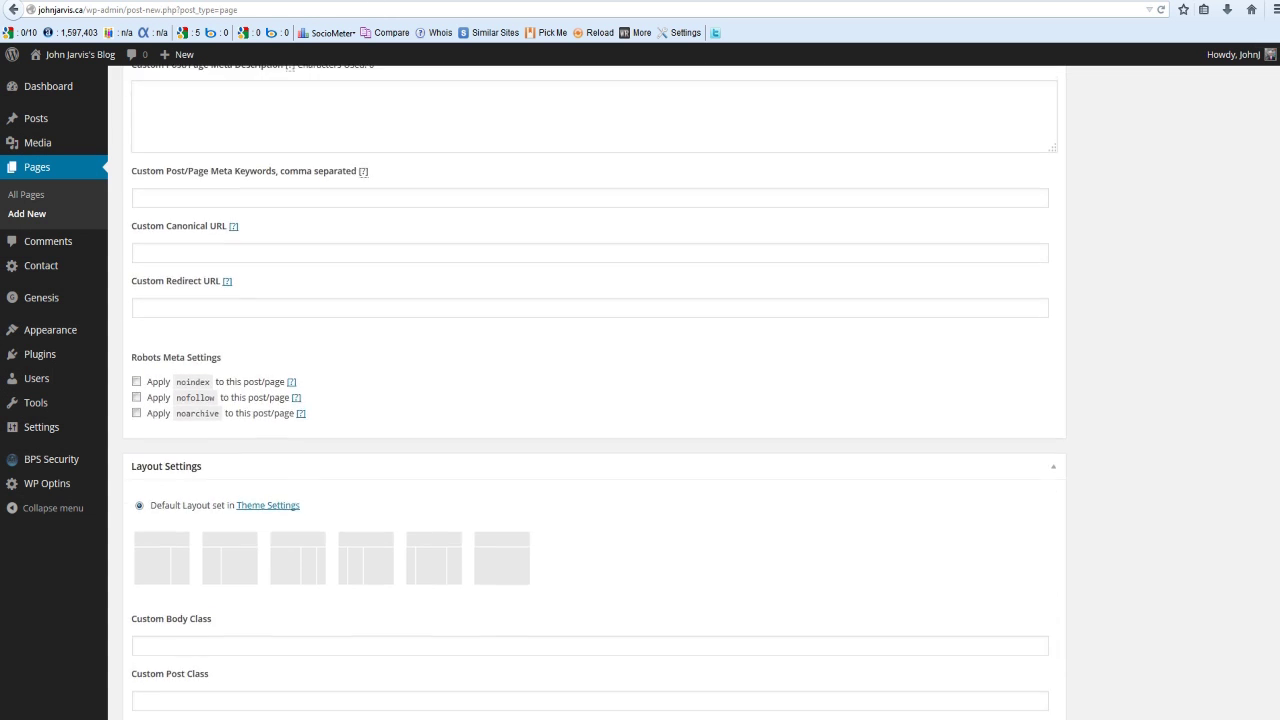
scroll(594, 392, "down", 5)
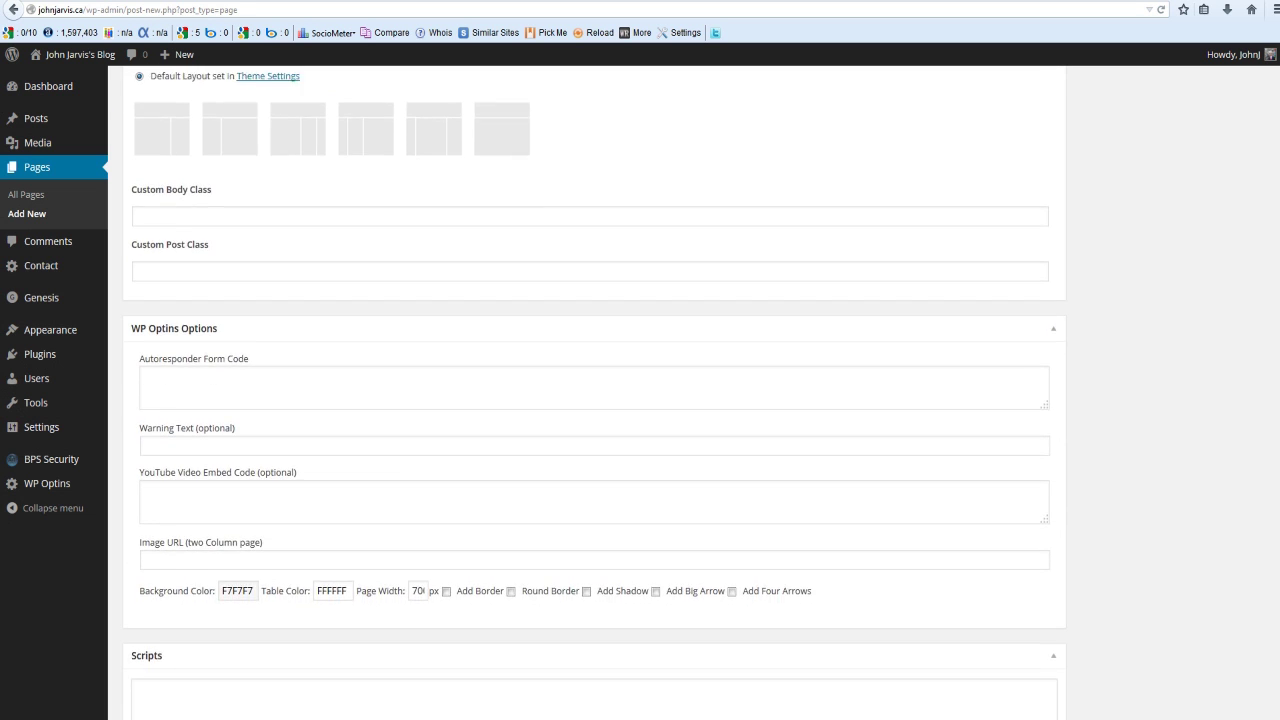
scroll(594, 392, "down", 1)
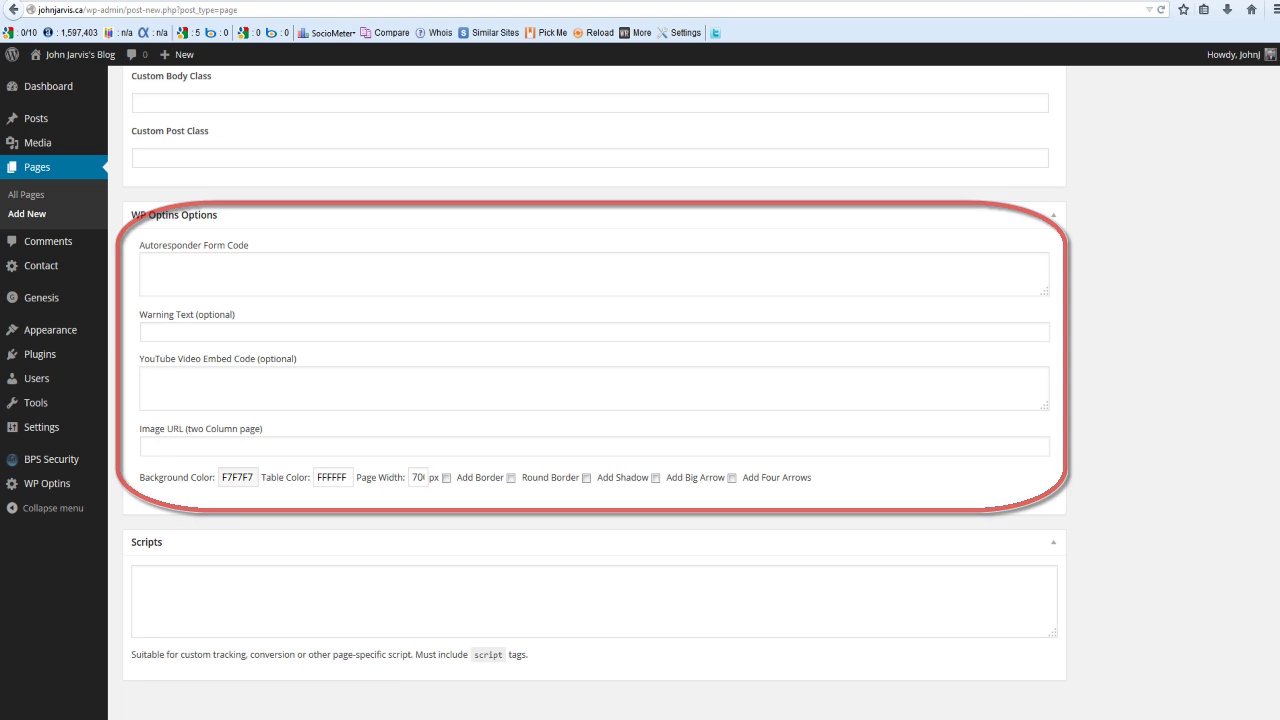
left_click(367, 274)
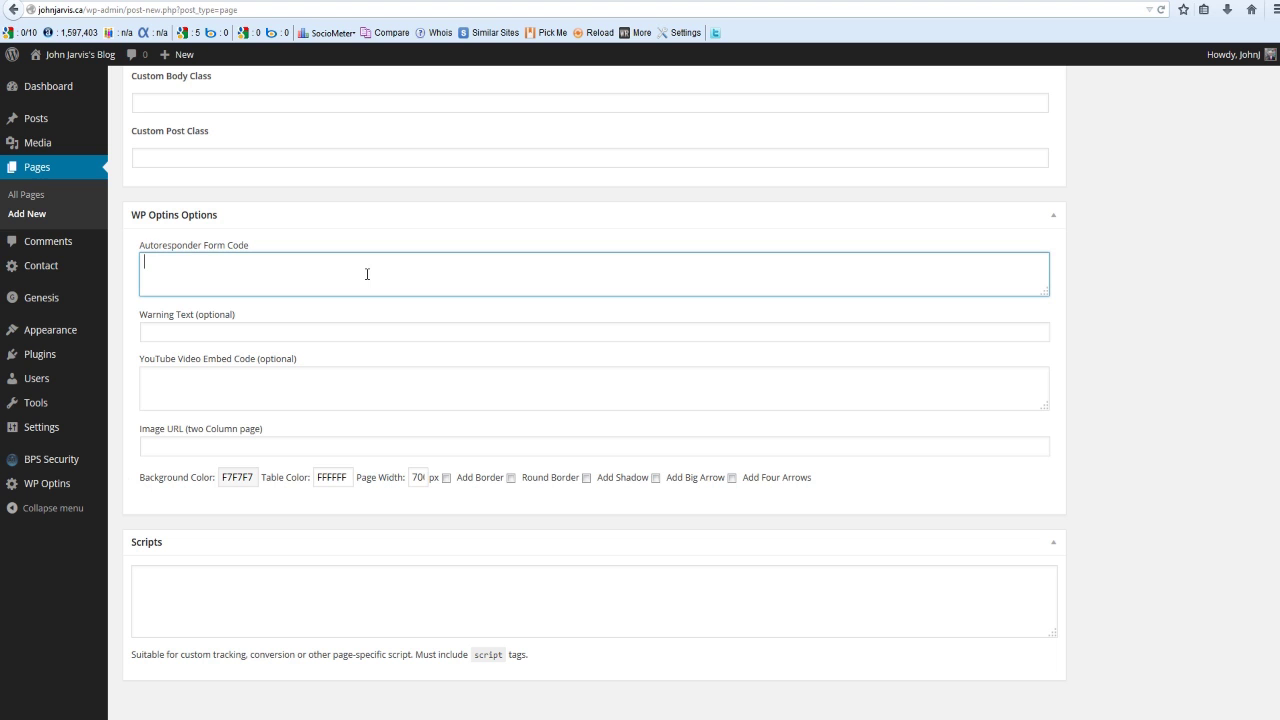
key("ctrl+v")
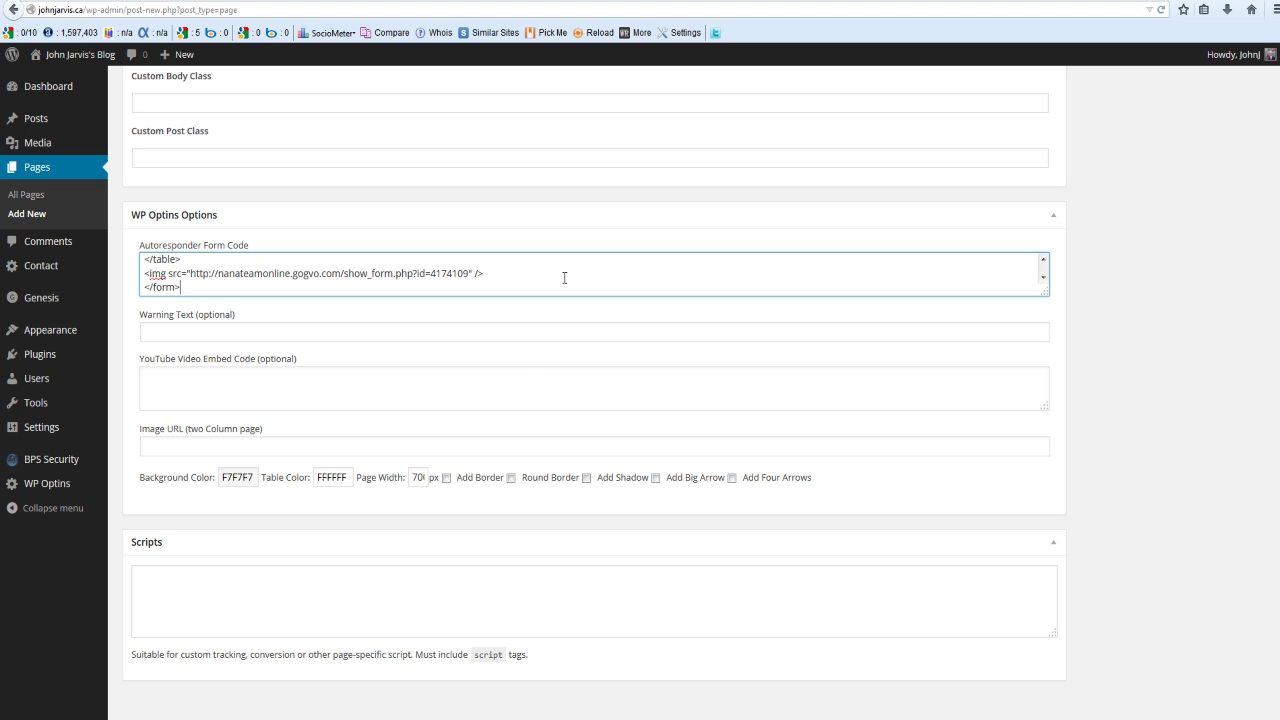
Set the WP Optins page width to 960 px and enable Add Border, Round Border and Add Shadow
double_click(422, 477)
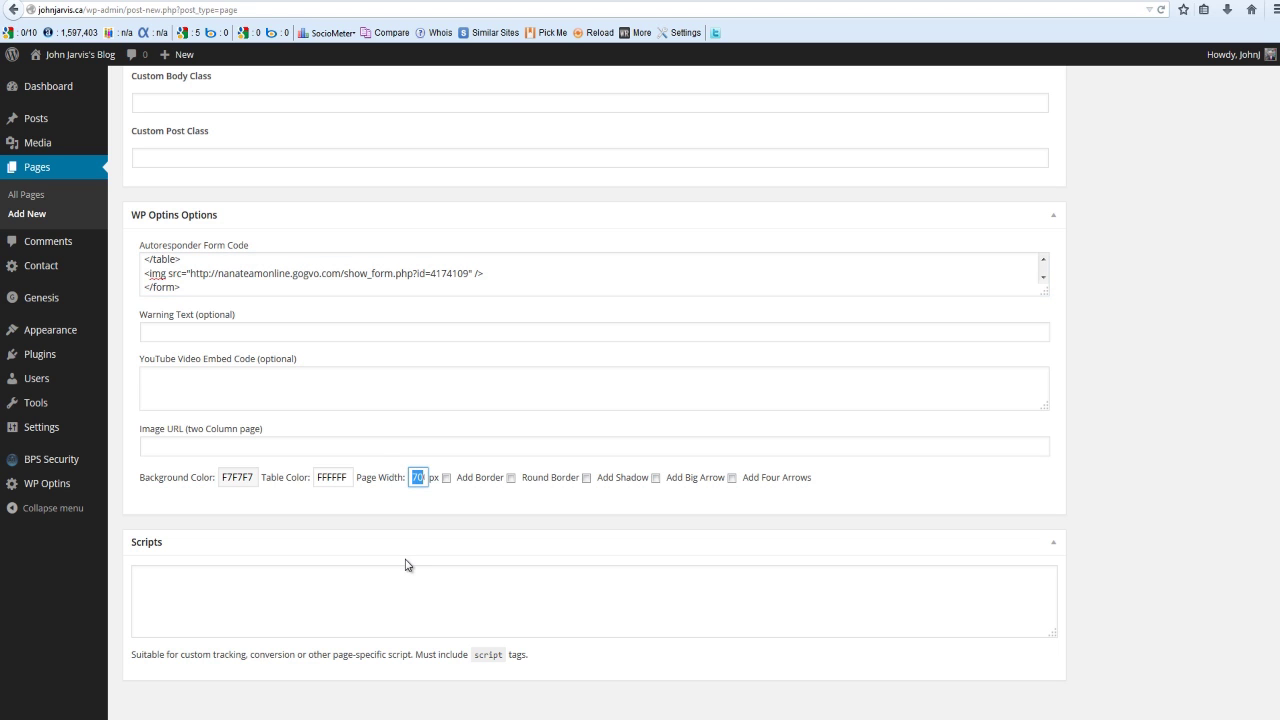
type("960")
left_click(446, 477)
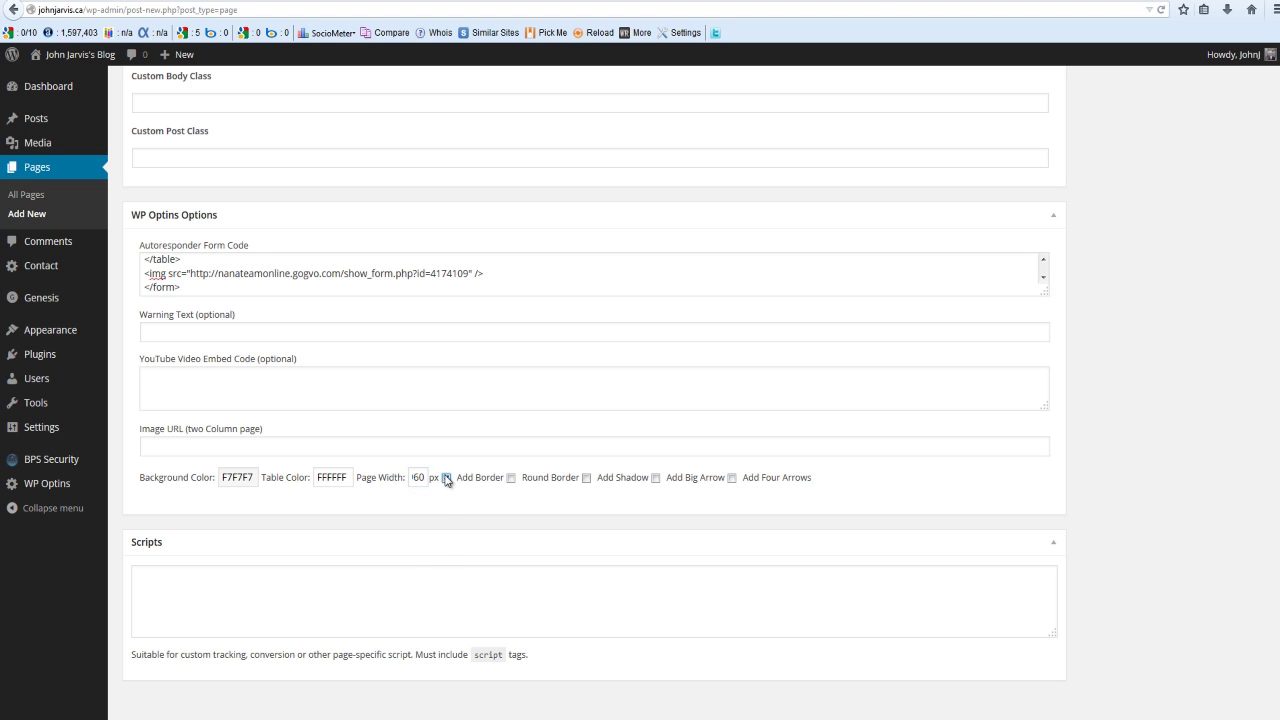
left_click(511, 478)
left_click(587, 478)
left_click(195, 393)
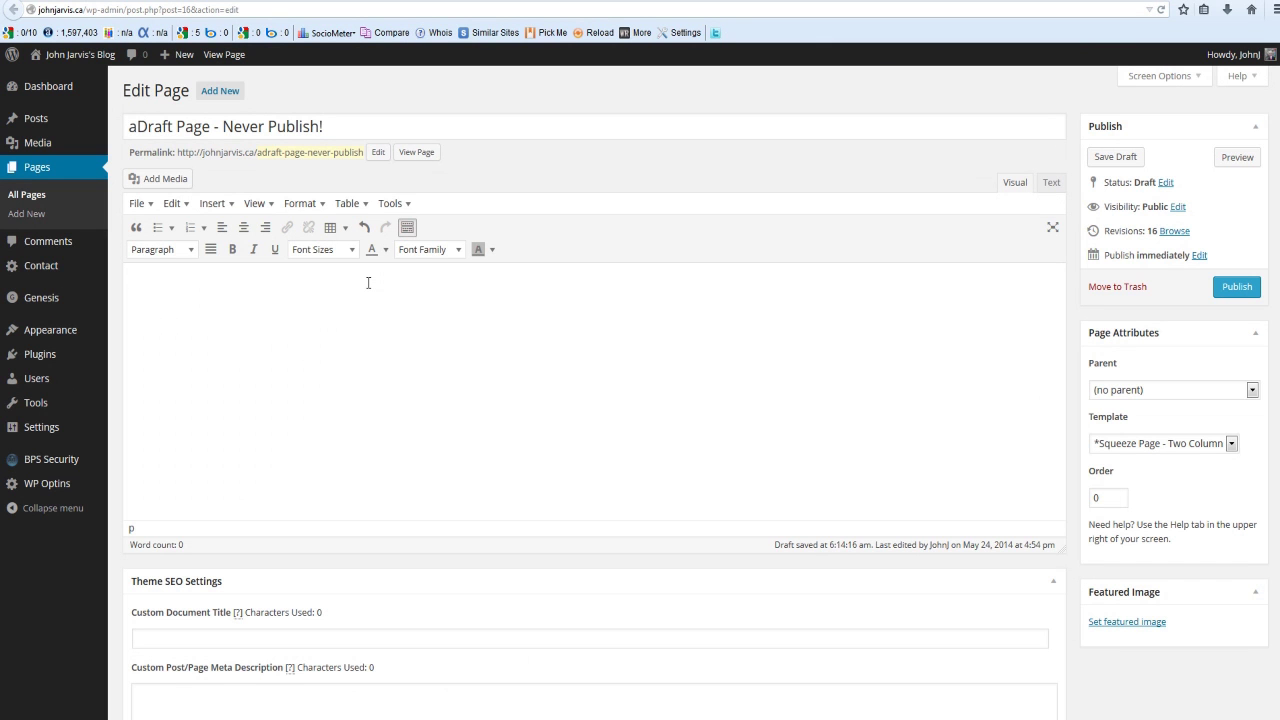
Enter the placeholder text "xxxxx" in the body of the page "aDraft Page - Never Publish!" and center it
type("xxxxx")
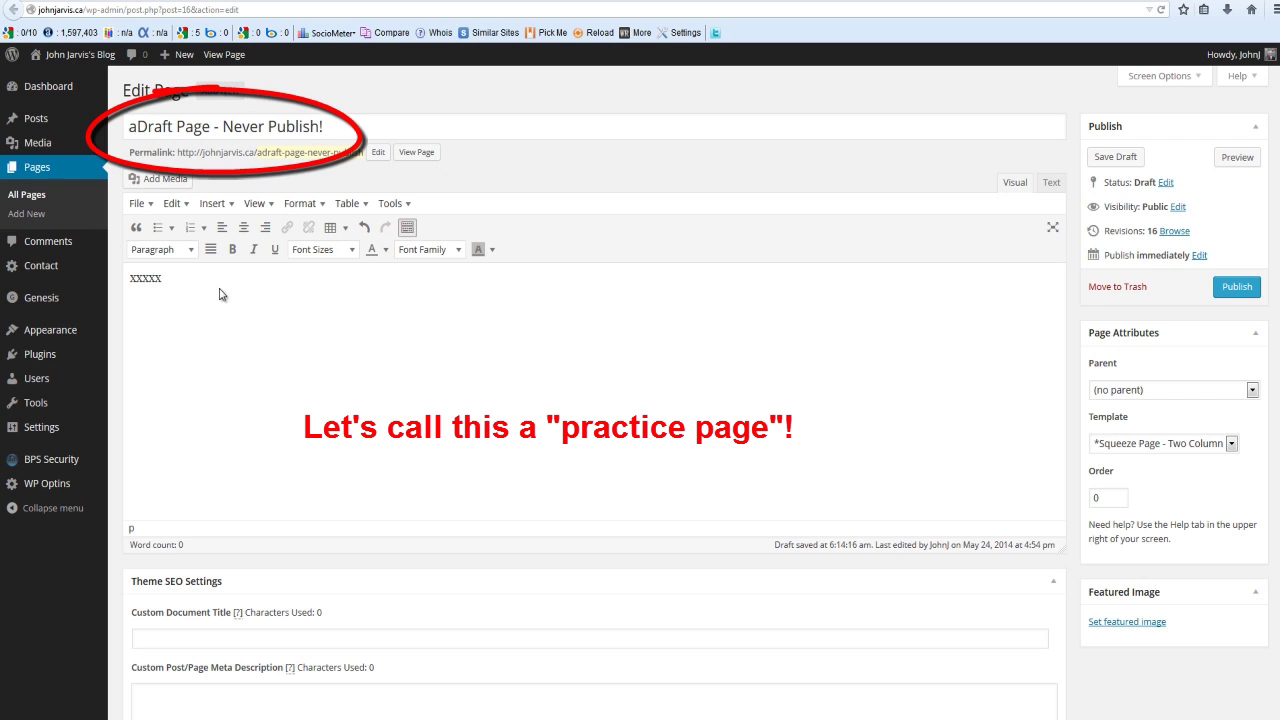
left_click_drag(220, 293, 120, 287)
left_click(243, 227)
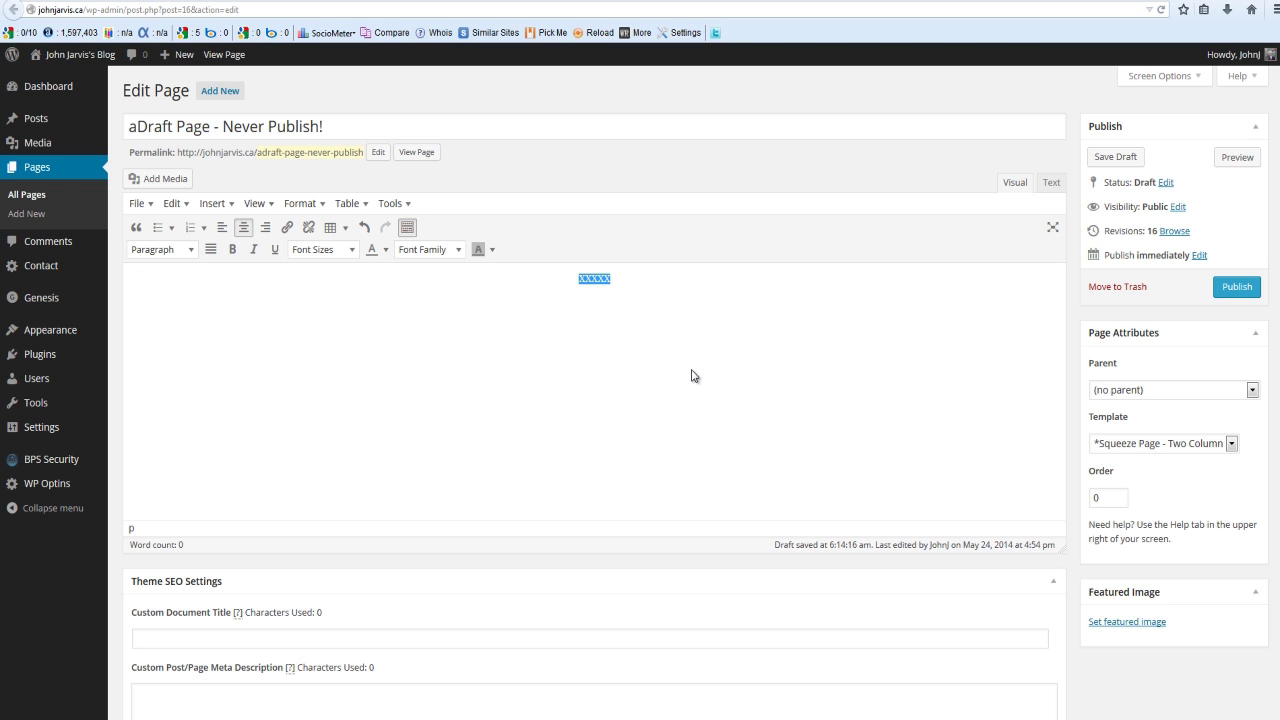
Replace the selected placeholder text with the full-size image Enter-Your-Info-For-Your-Free.jpg from the media library
left_click(157, 185)
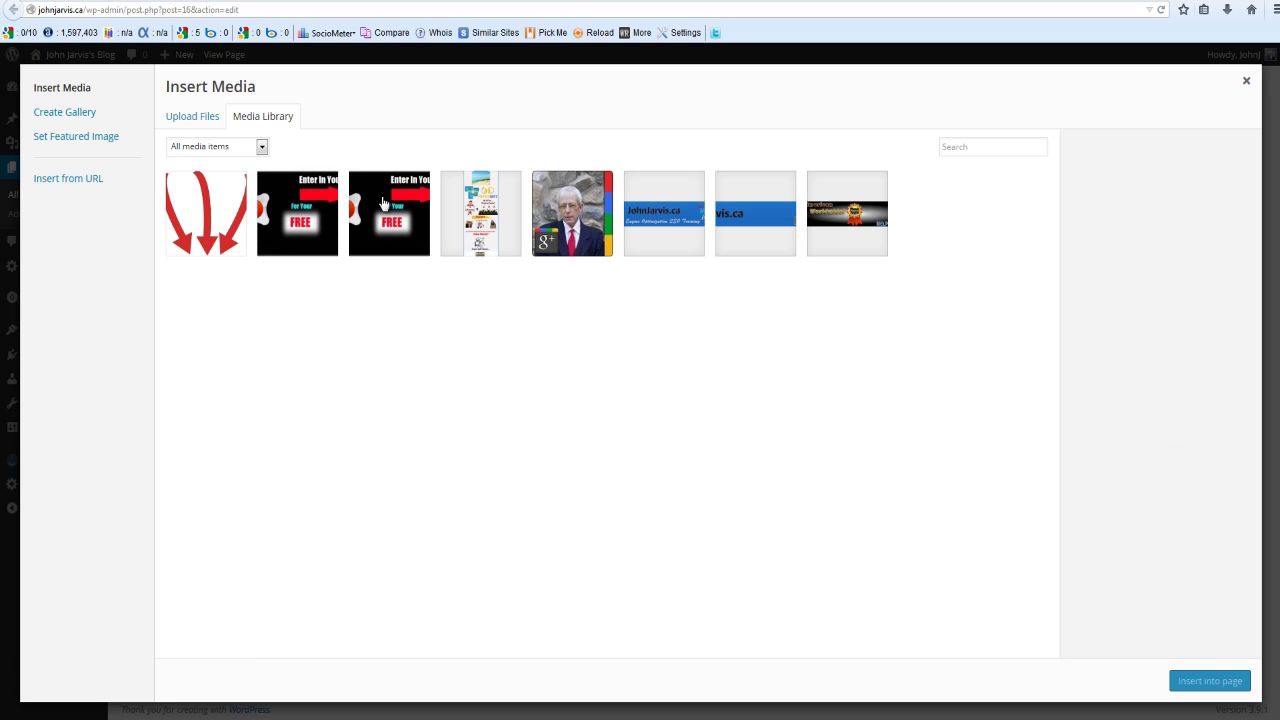
left_click(383, 203)
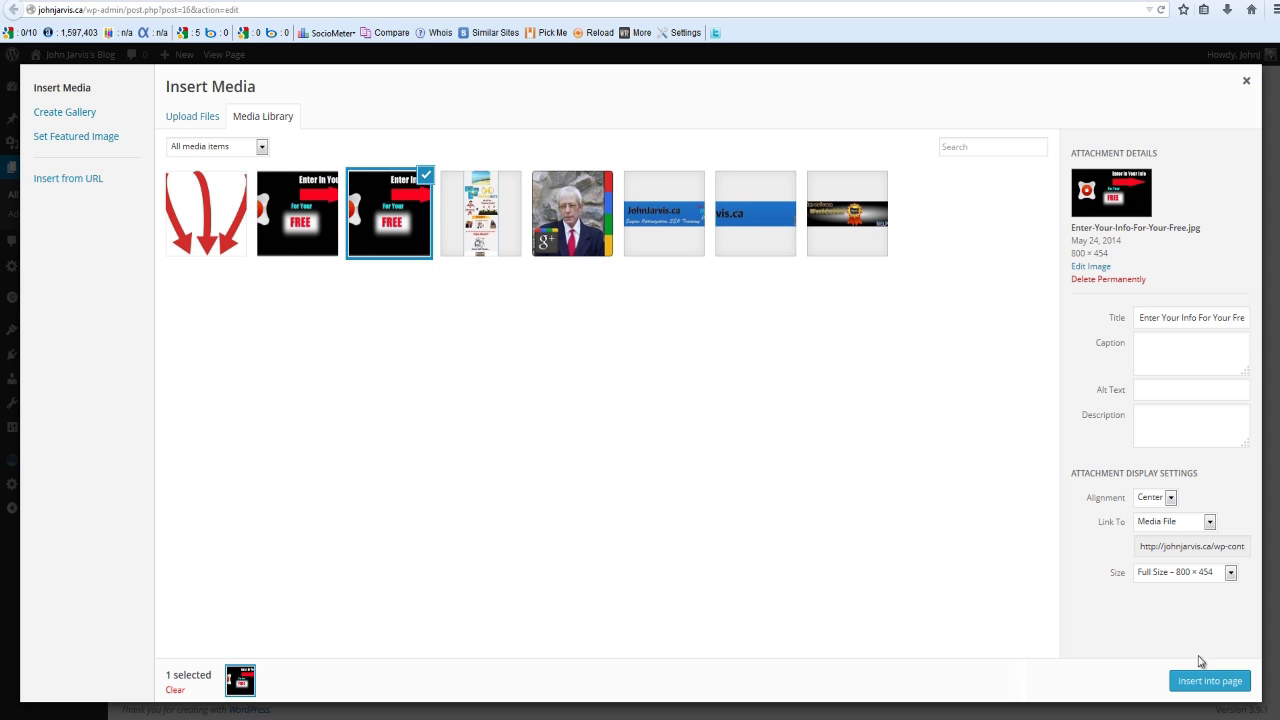
left_click(1203, 681)
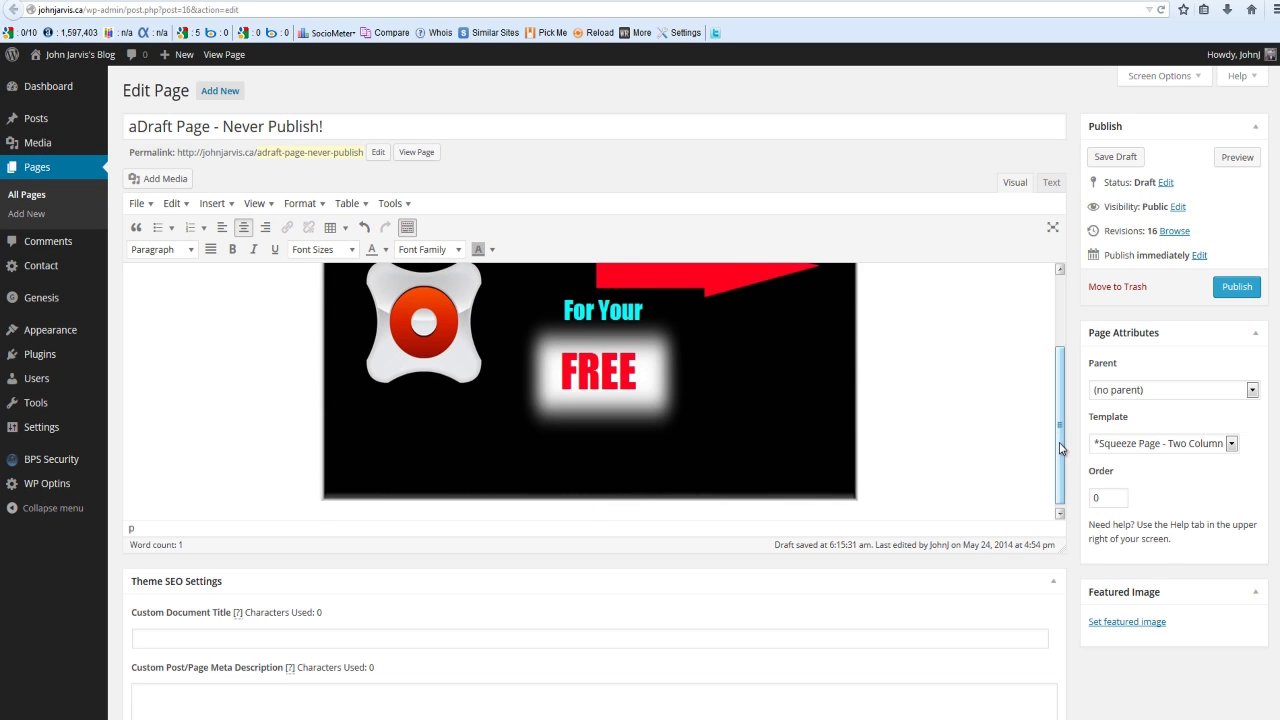
left_click_drag(1062, 444, 1043, 328)
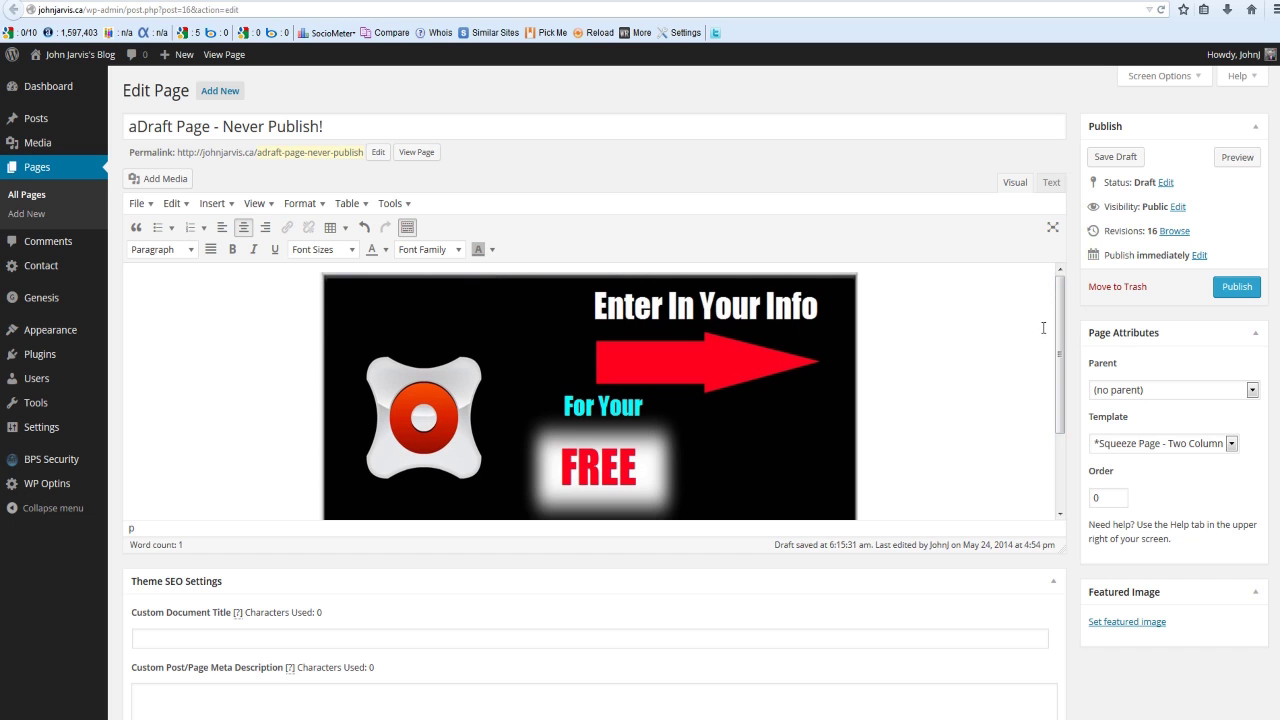
Copy the inserted image's HTML code and paste it as the YouTube Video Embed Code of the "Free Book: The Art Of Online Money" page
left_click(1051, 183)
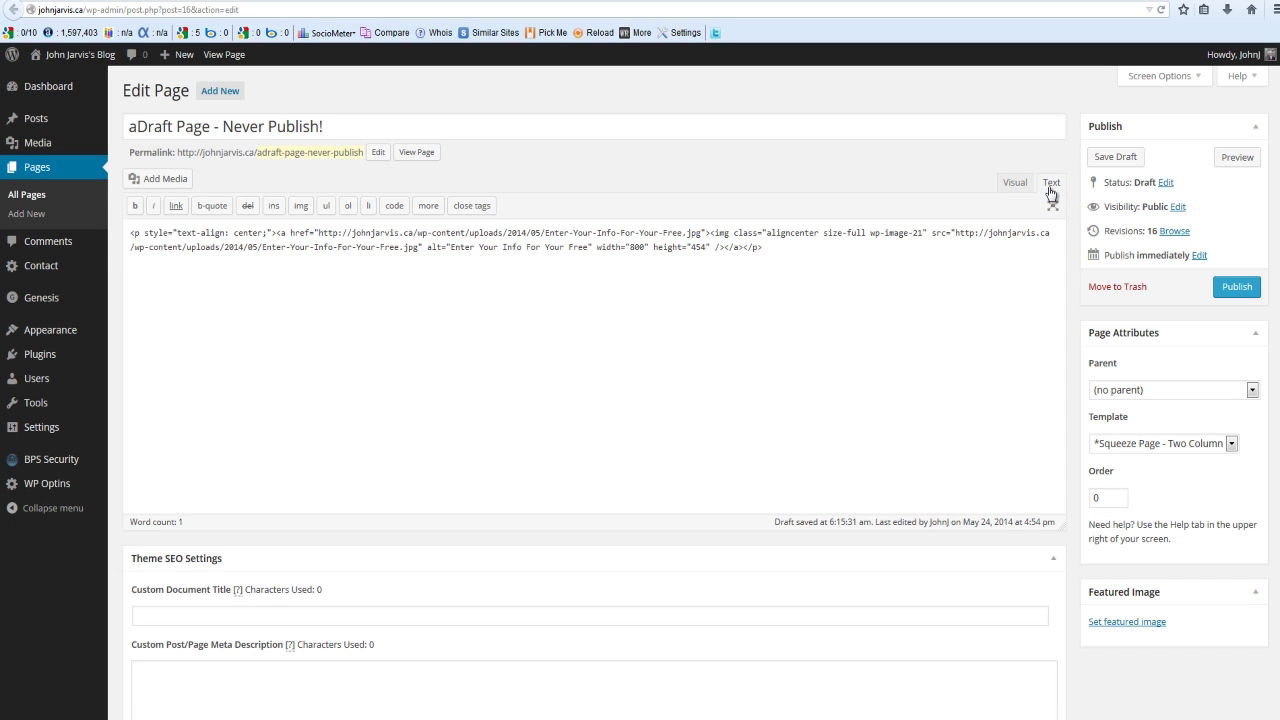
left_click_drag(809, 249, 121, 240)
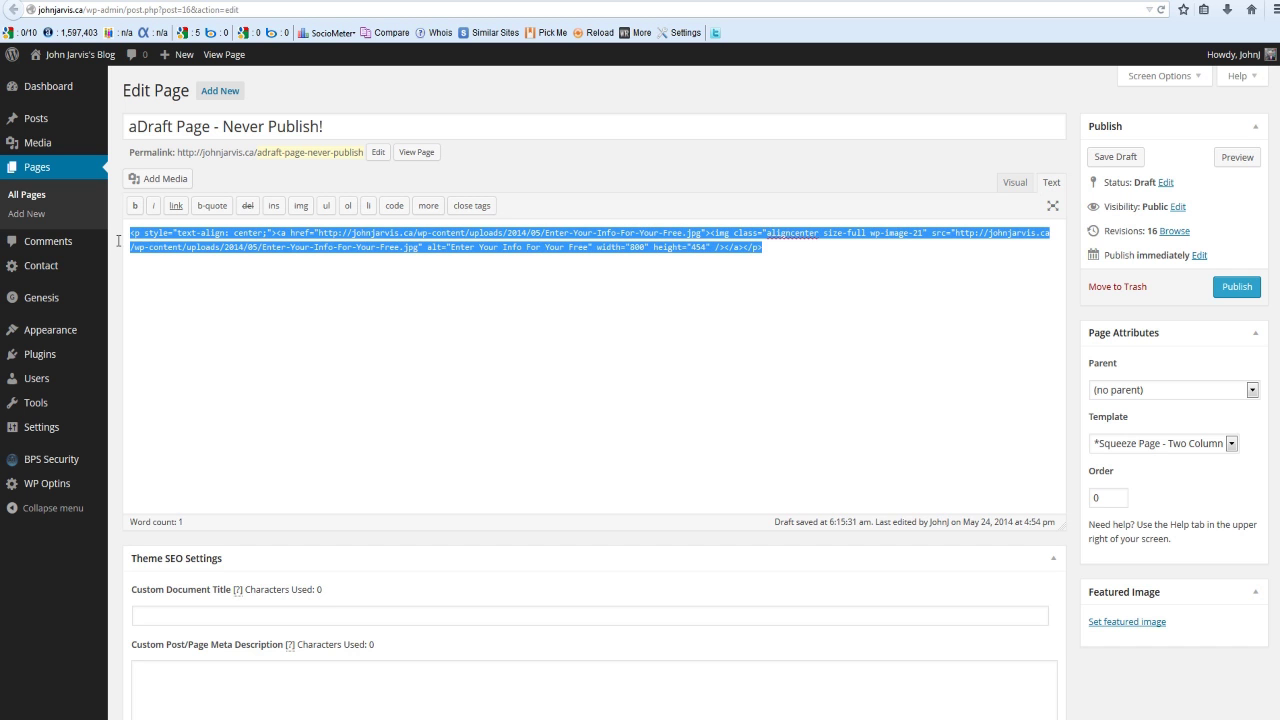
right_click(263, 238)
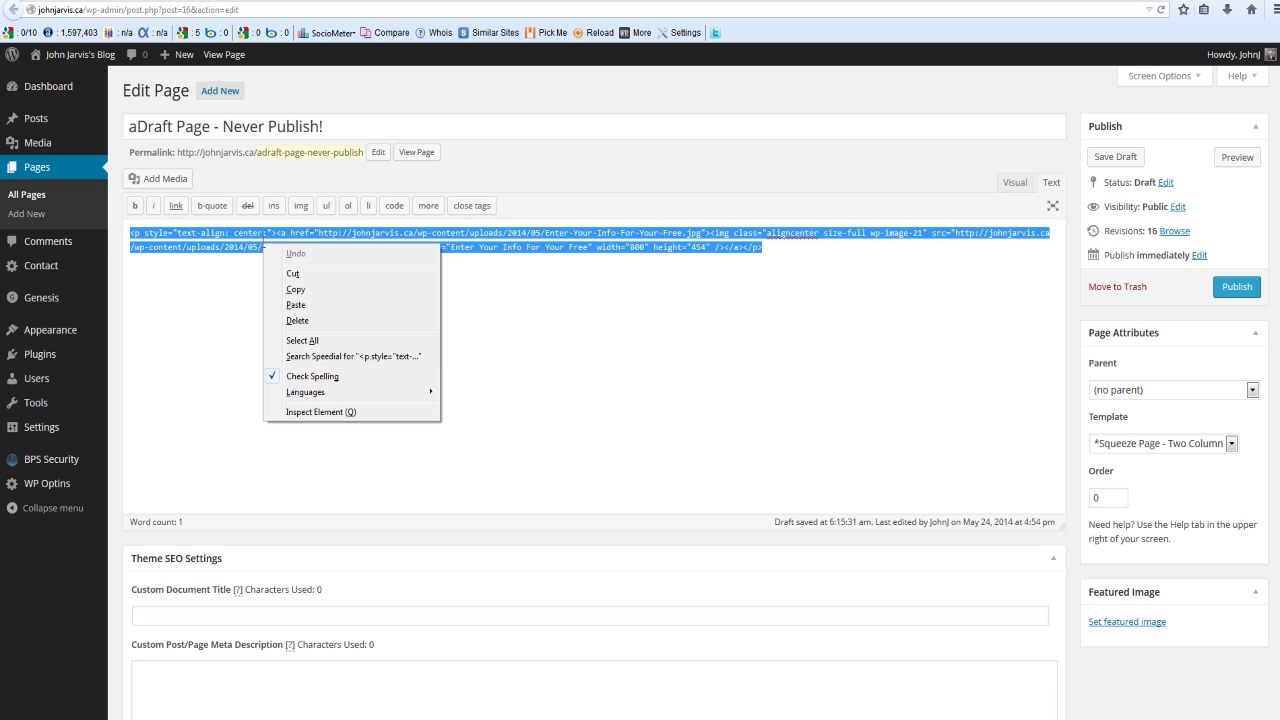
left_click(285, 290)
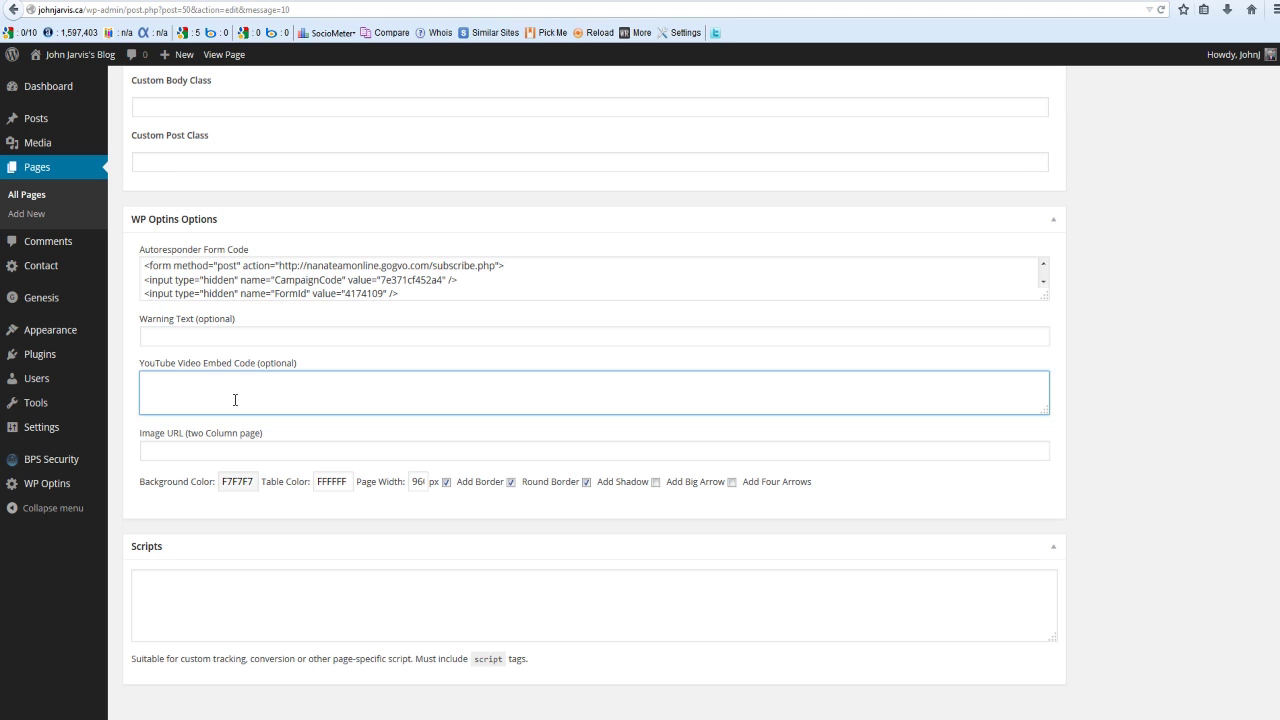
right_click(235, 400)
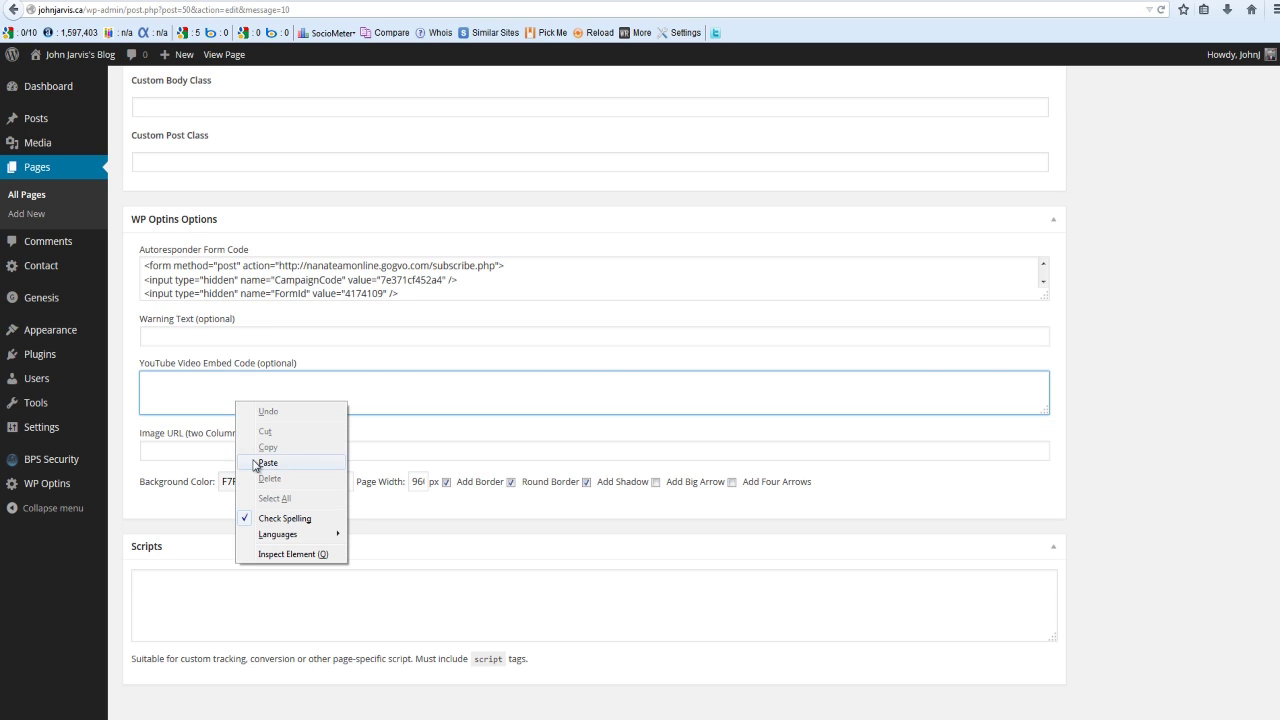
left_click(254, 460)
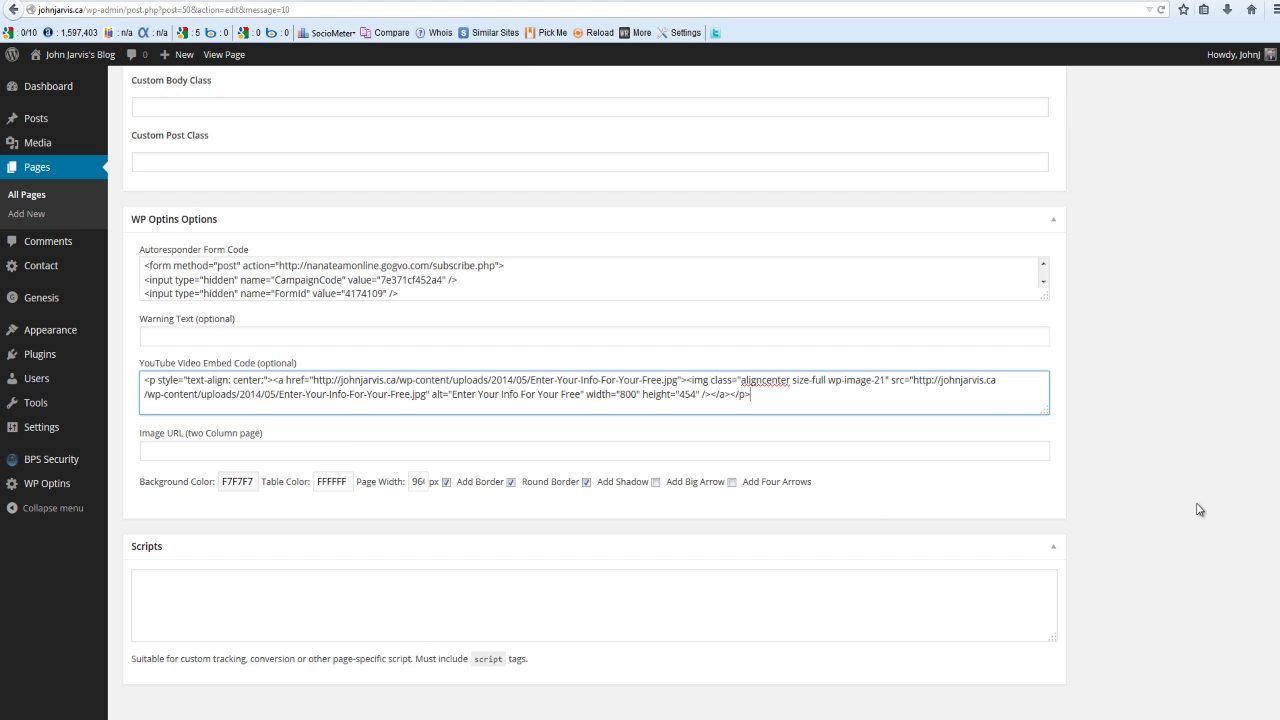
Save the draft of the "Free Book: The Art Of Online Money" page and preview it
scroll(1160, 468, "up", 10)
scroll(1160, 468, "up", 3)
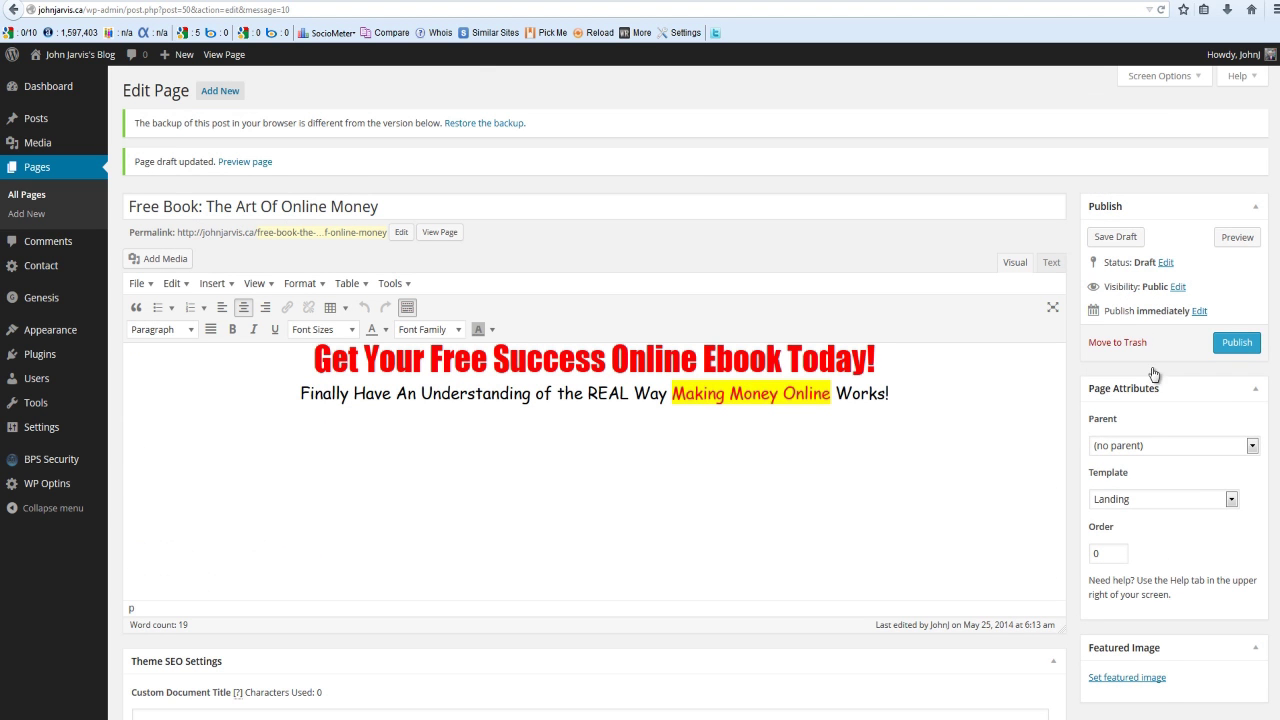
left_click(1116, 237)
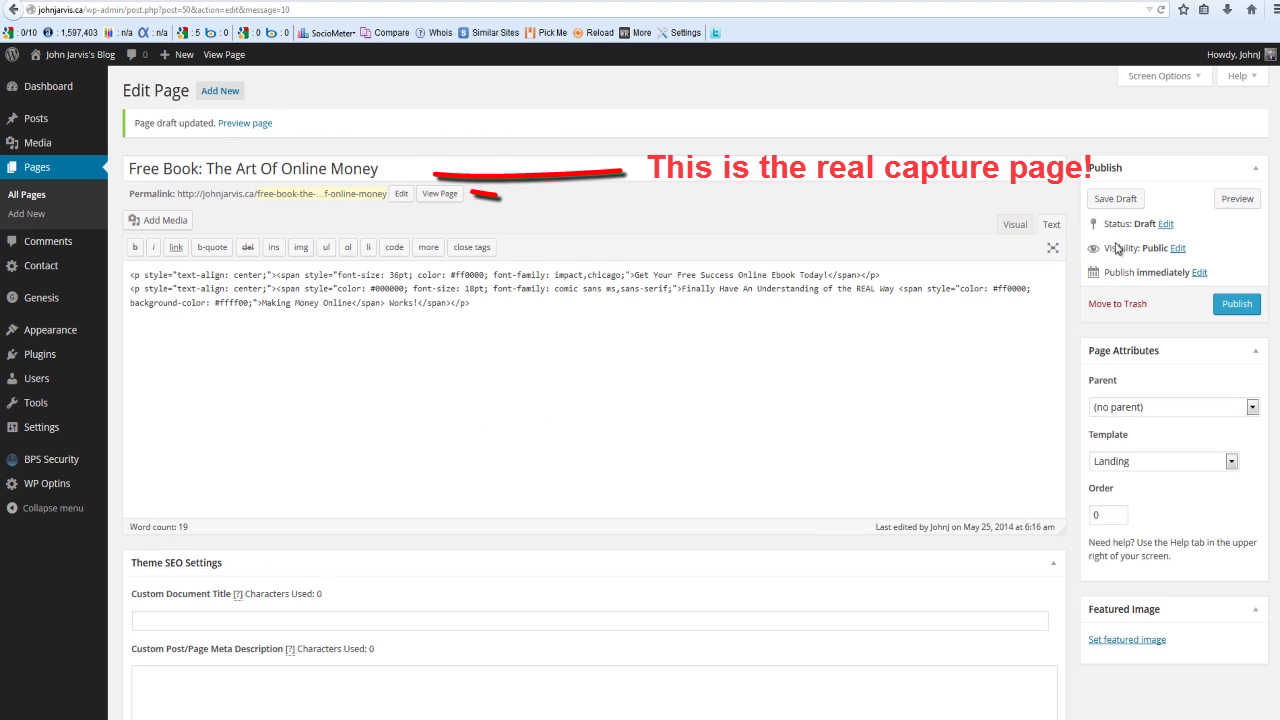
left_click(1237, 199)
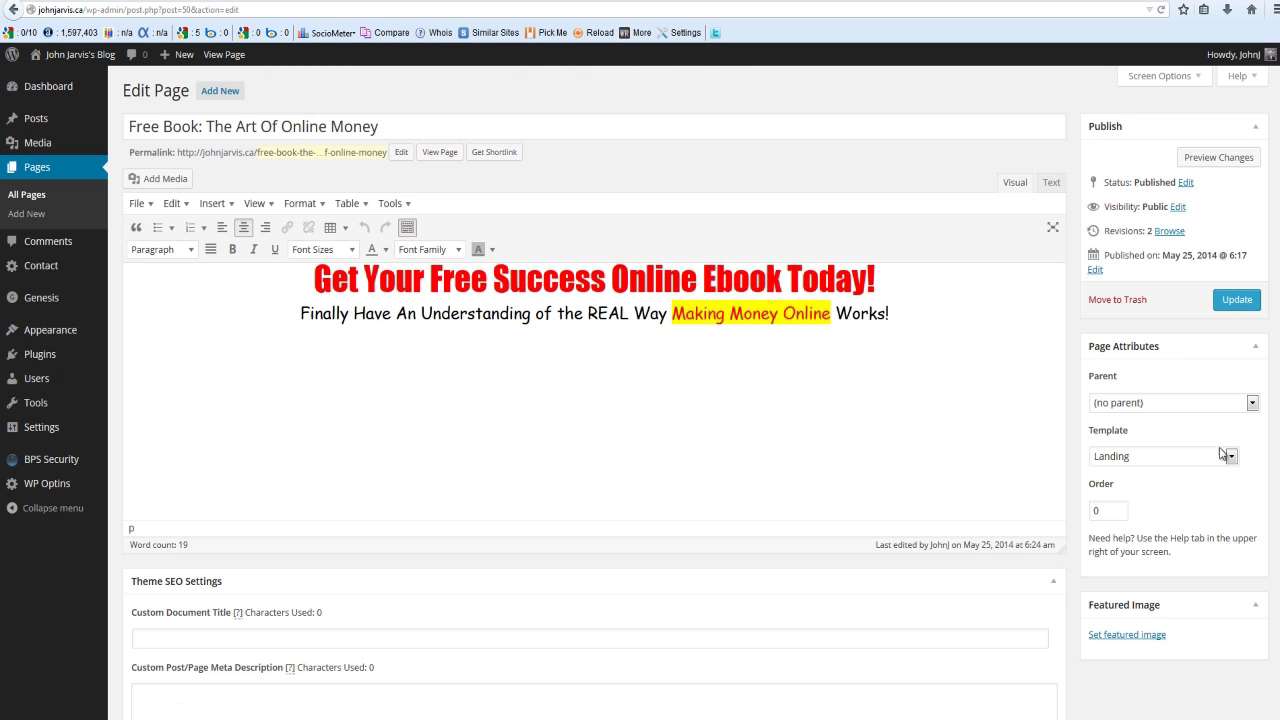
Change the page template to *Squeeze Page - Two Column and update the published page
left_click(1231, 456)
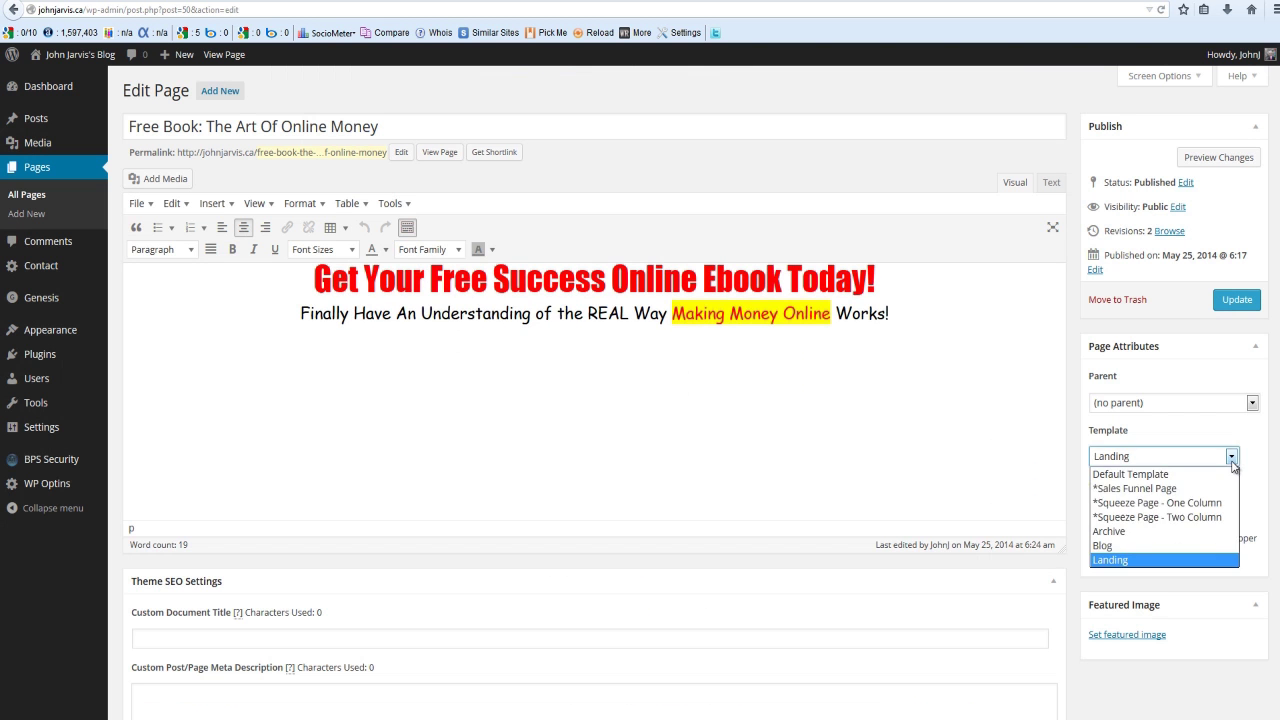
left_click(1196, 518)
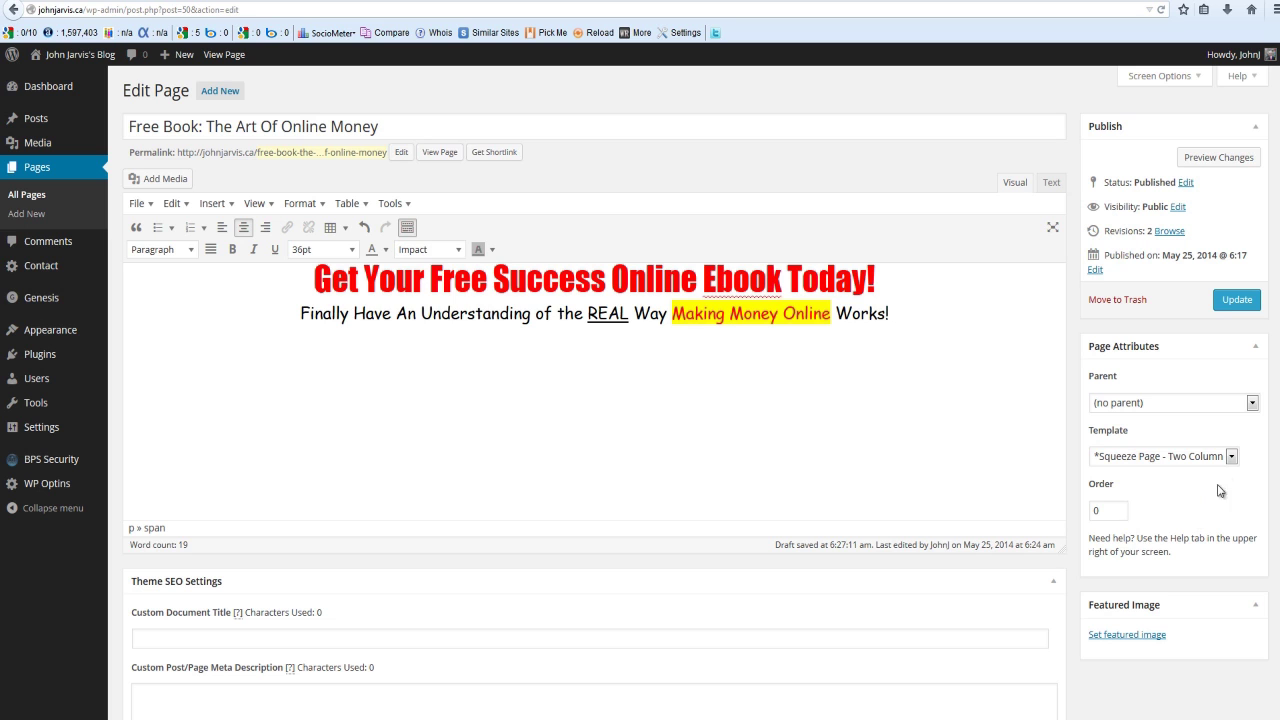
left_click(1231, 304)
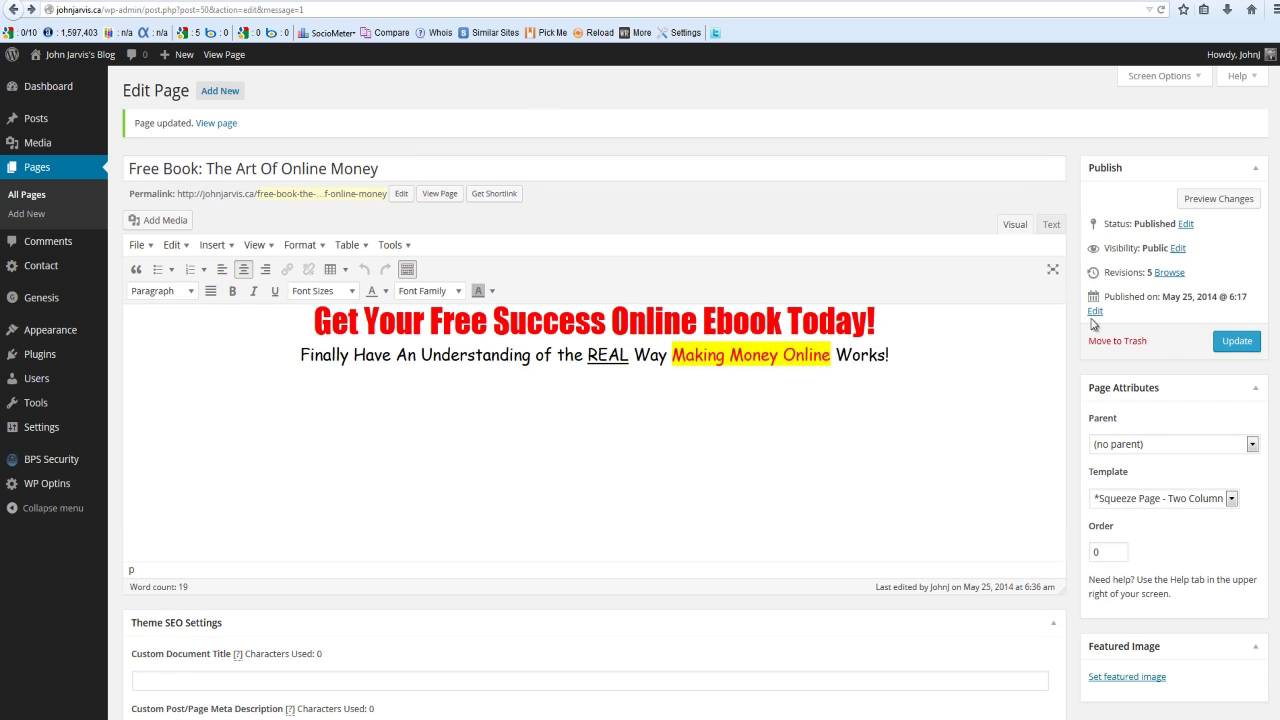
View the updated capture page on the site and return to its editor
left_click(221, 55)
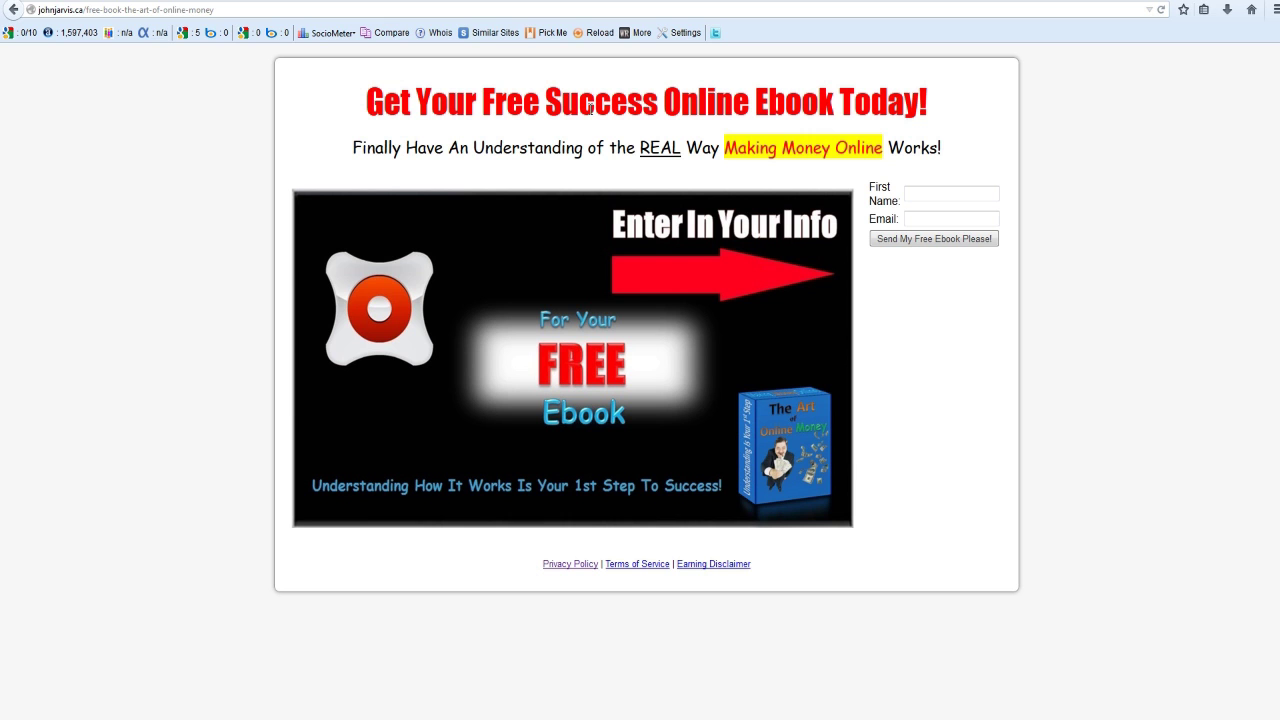
right_click(14, 13)
left_click(14, 13)
left_click(14, 13)
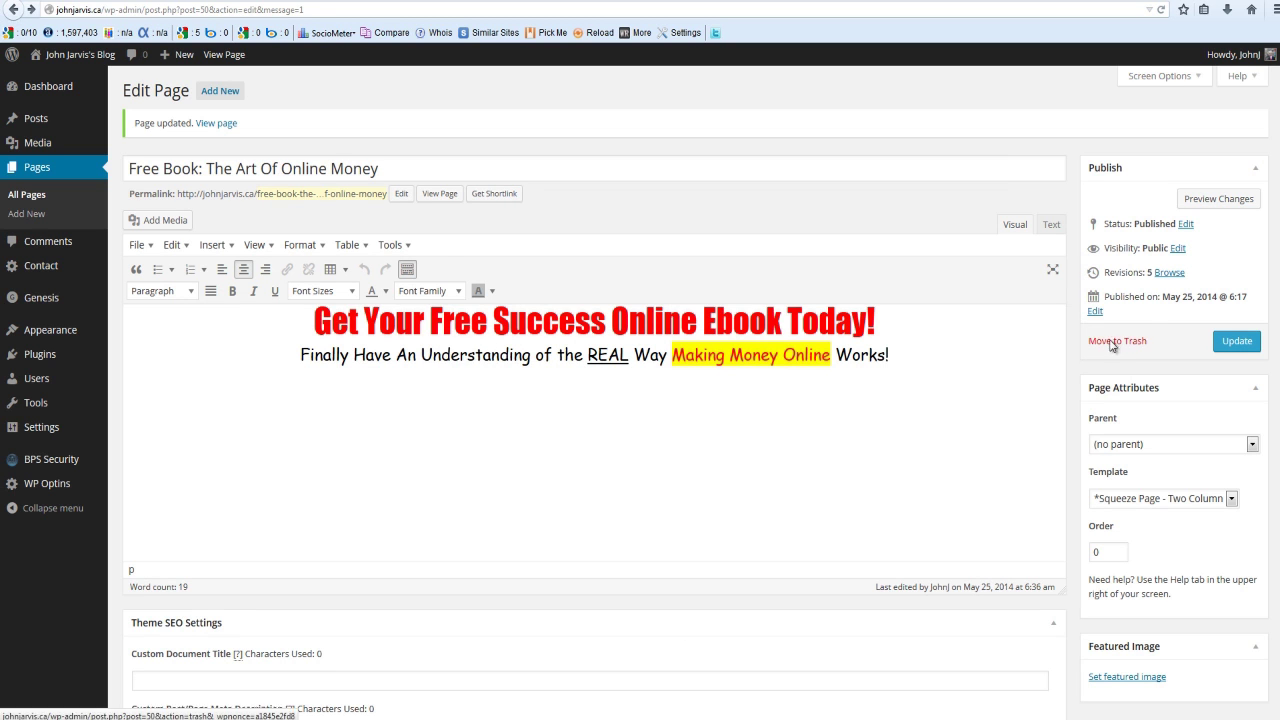
Review the page's WP Optins form code, image code, width and border options, and open the live page again
scroll(1112, 346, "down", 1)
scroll(1130, 166, "down", 5)
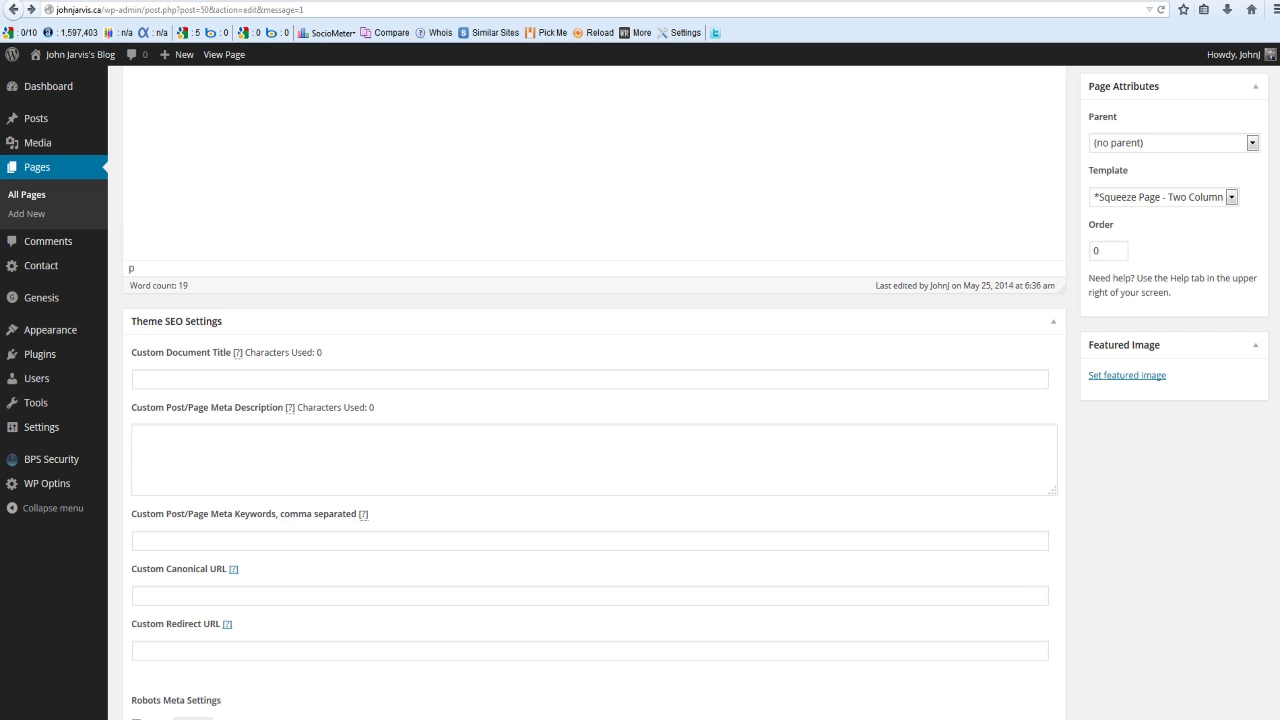
scroll(1274, 497, "down", 10)
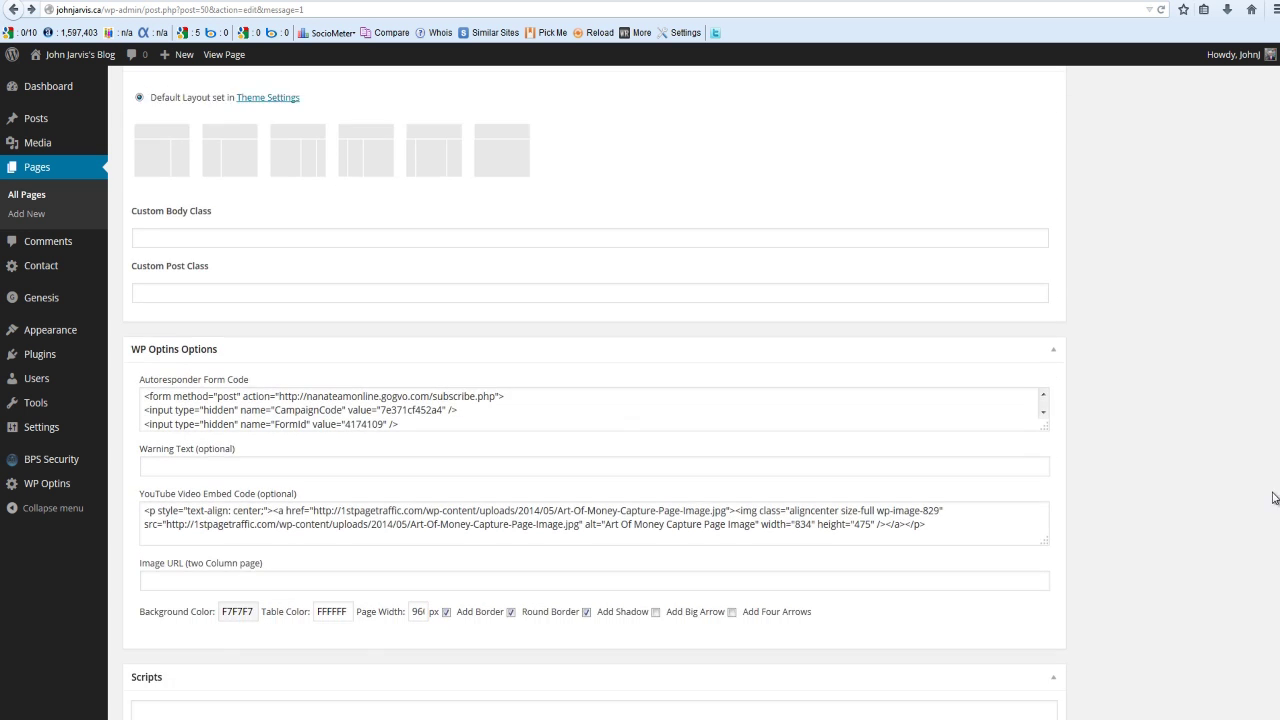
scroll(1272, 540, "down", 2)
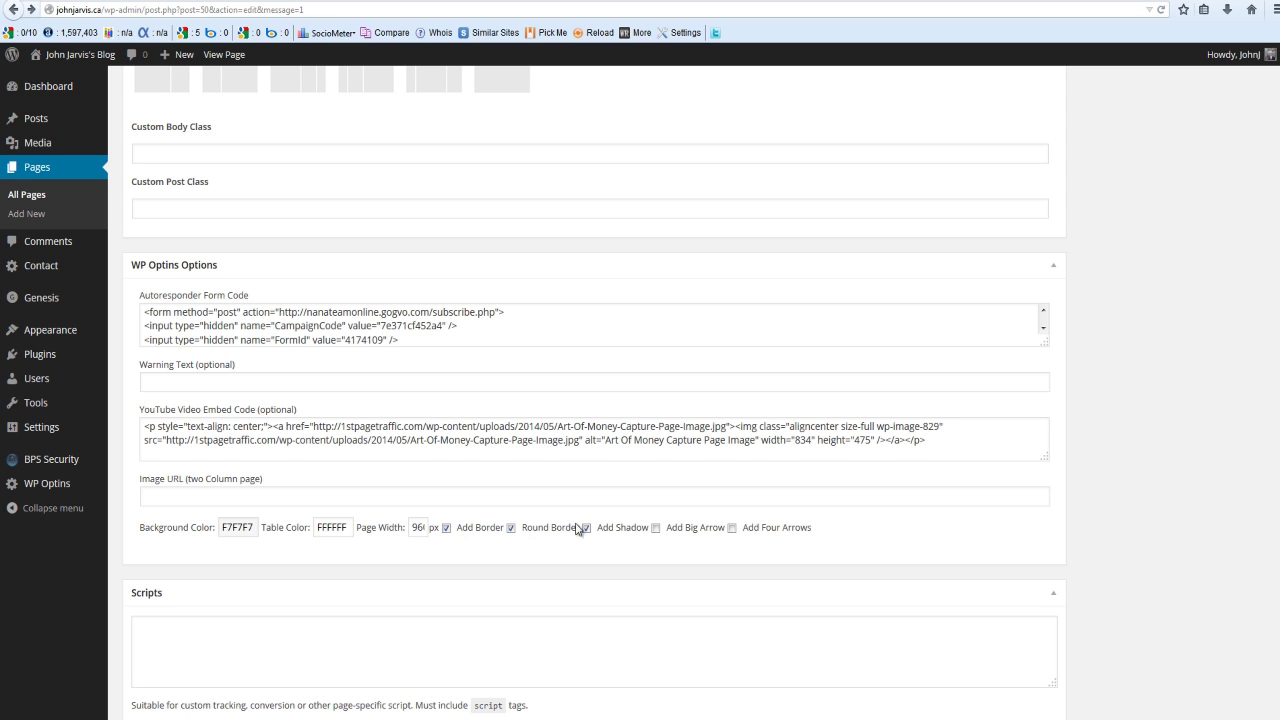
scroll(578, 509, "up", 15)
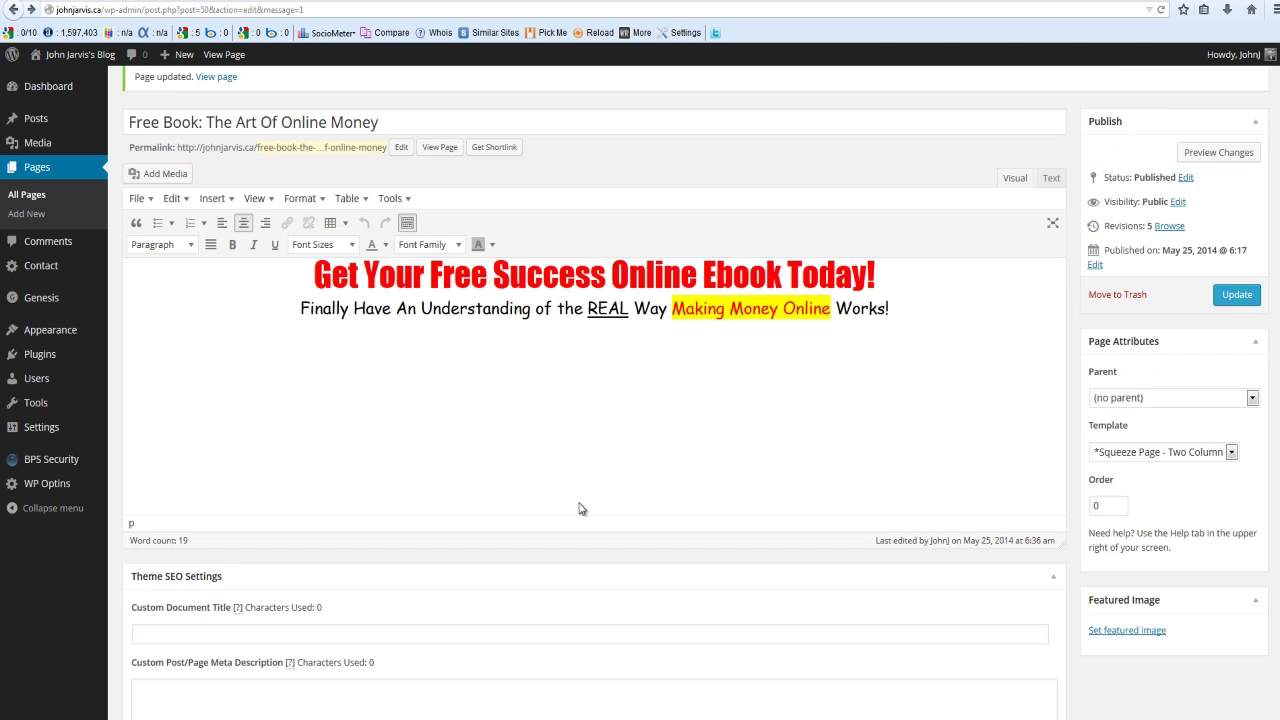
left_click(231, 58)
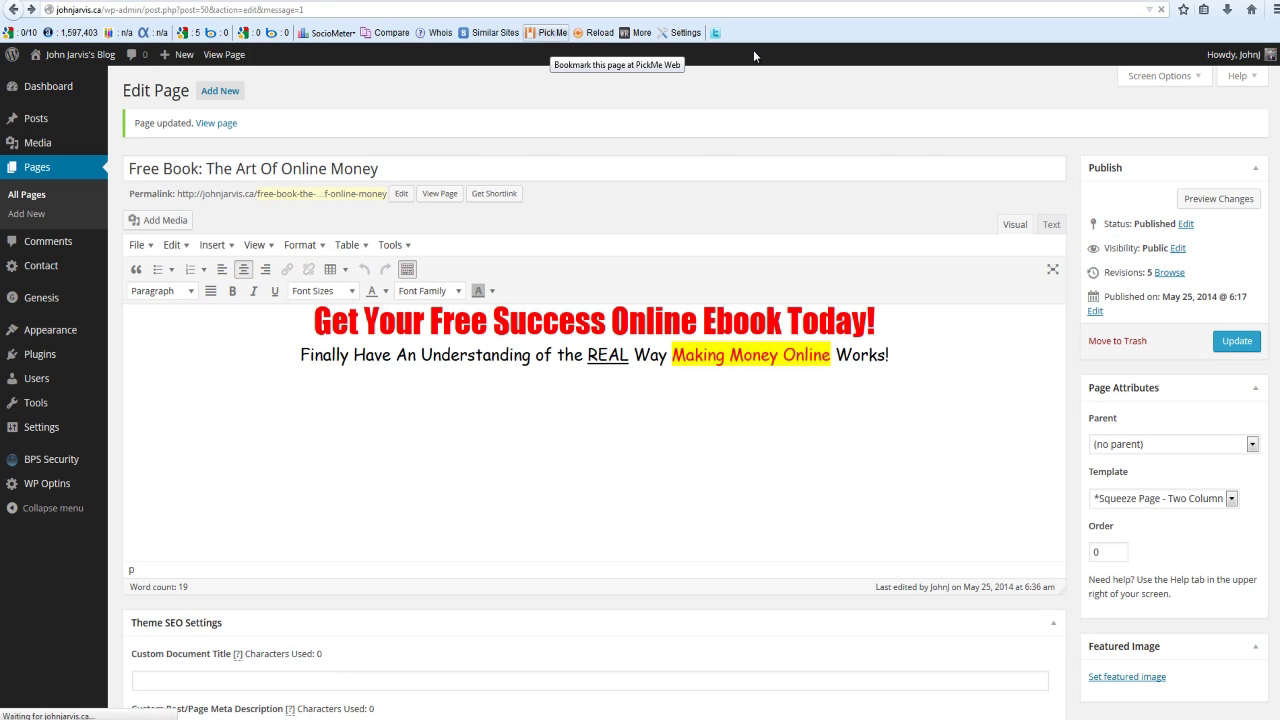